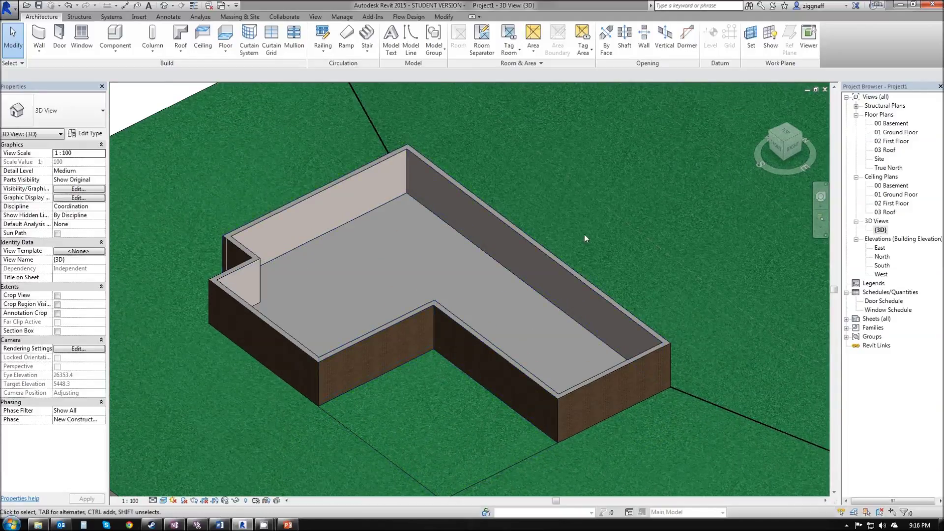
Step: Open the 02 First Floor plan and start placing Brick veneer - 250 timber walls
double_click(896, 141)
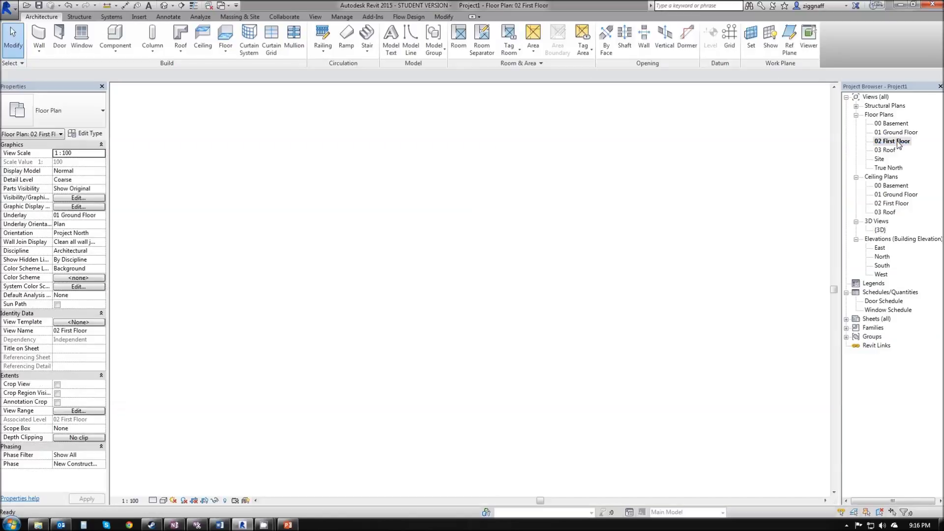
scroll(622, 246, up, 2)
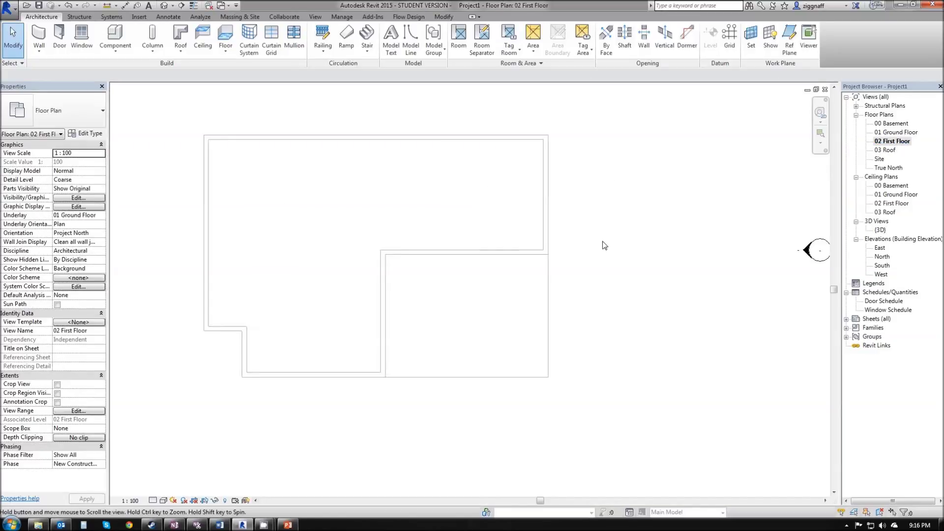
scroll(670, 257, down, 2)
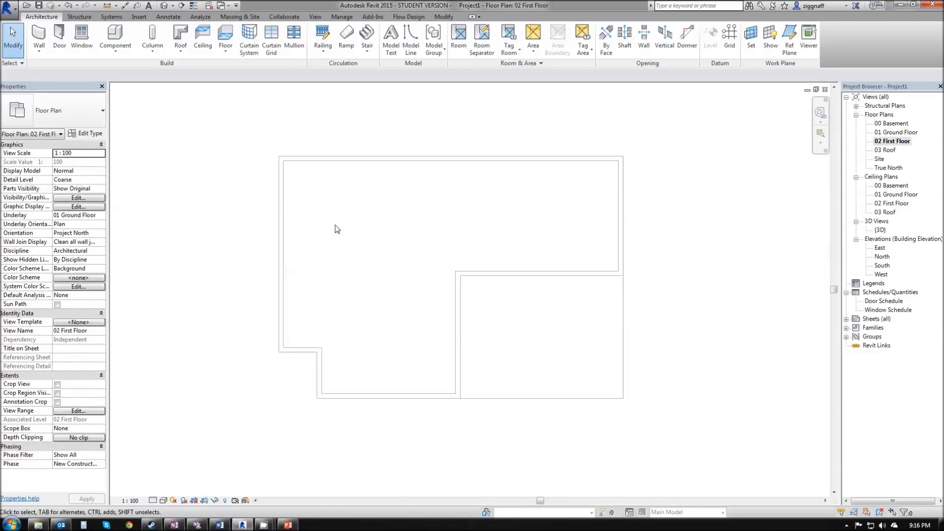
click(40, 35)
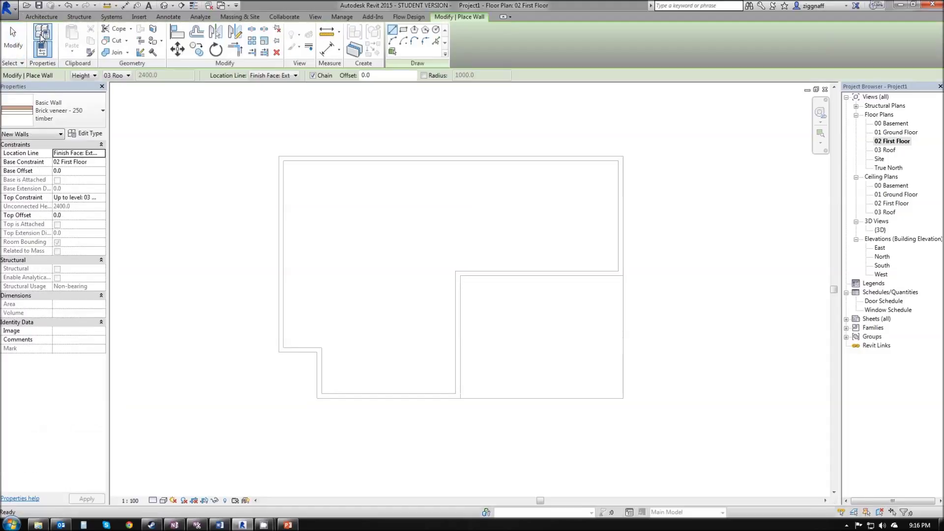
Step: Chain brick veneer walls along the underlay's left, bottom, stepped and right edges
click(279, 156)
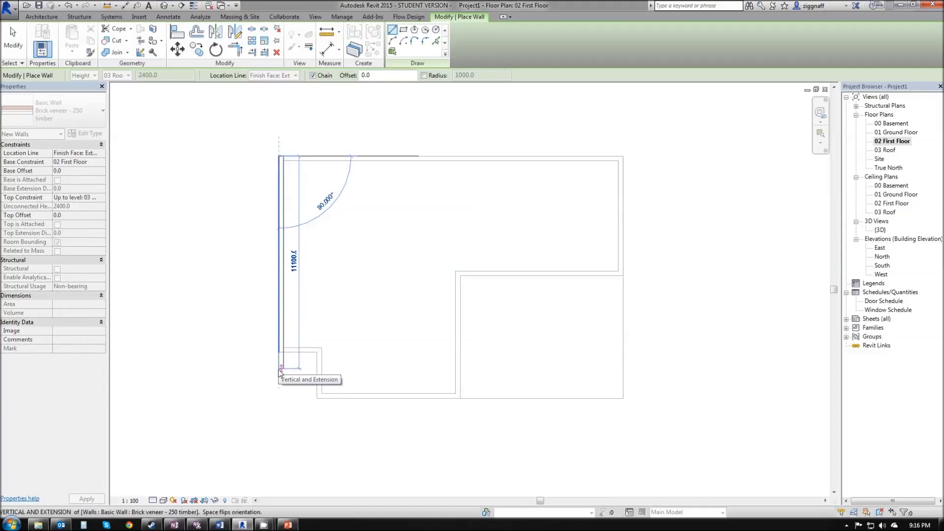
click(281, 352)
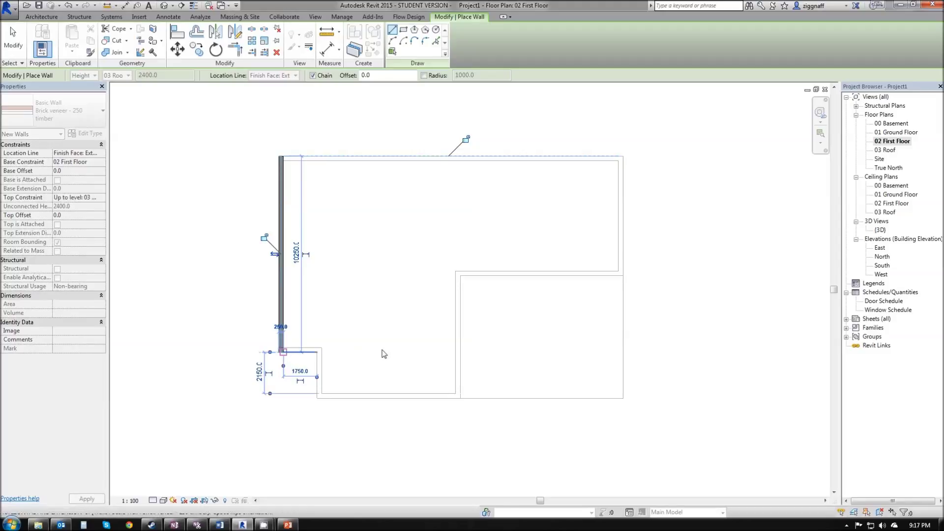
click(461, 352)
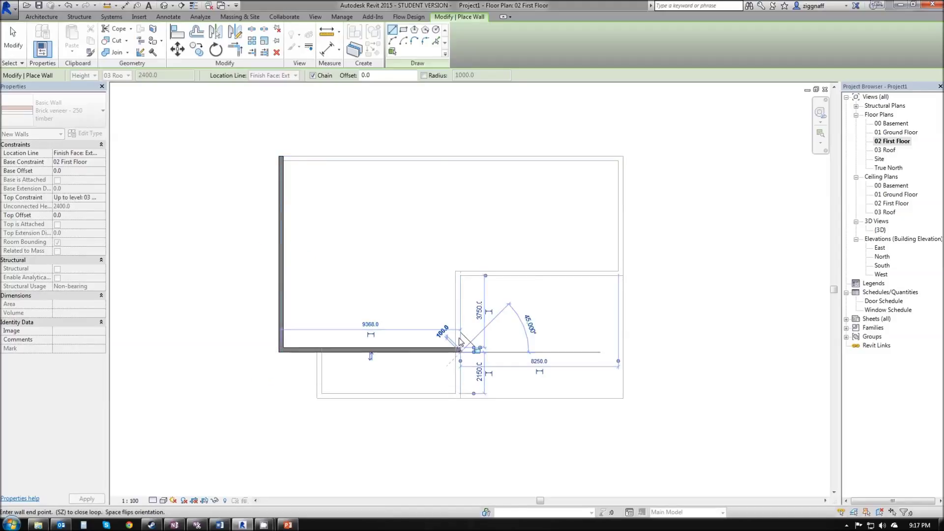
click(461, 278)
click(623, 276)
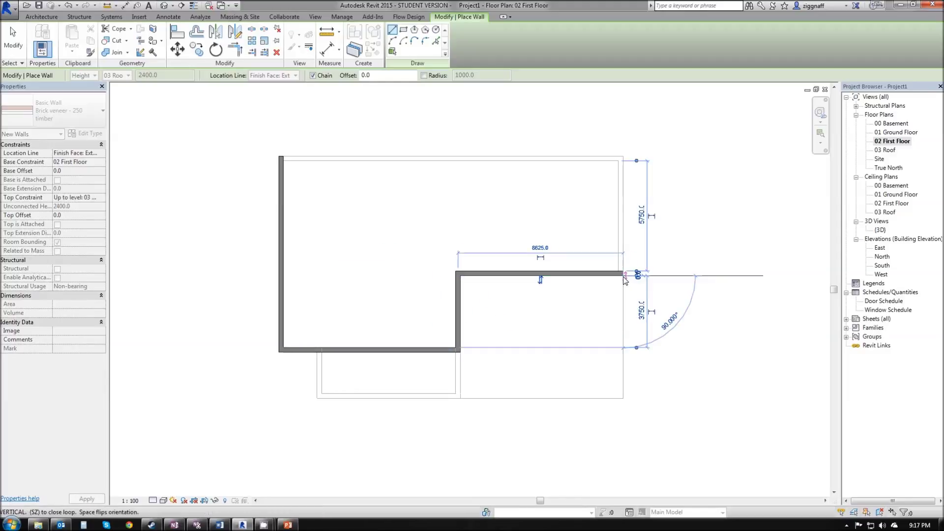
click(623, 157)
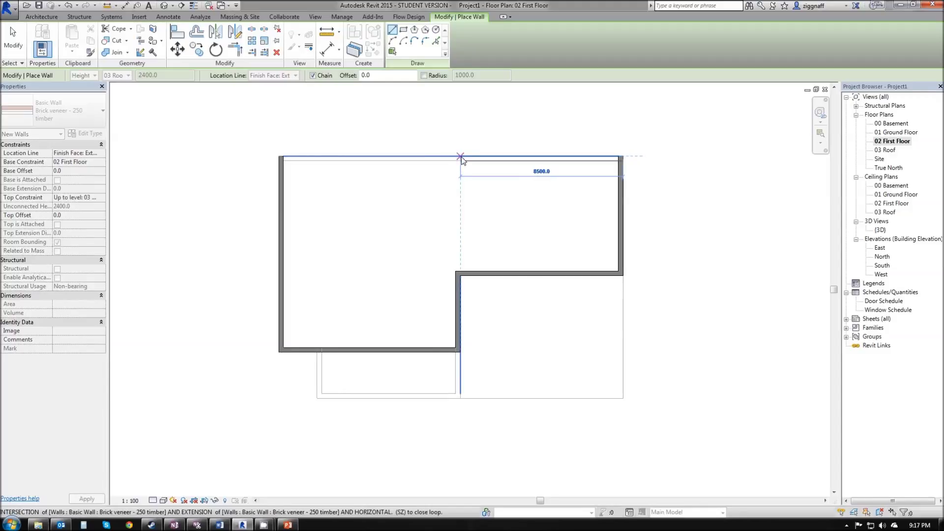
Step: End the top wall midway along the edge and run the next wall 4000 mm upward
click(461, 157)
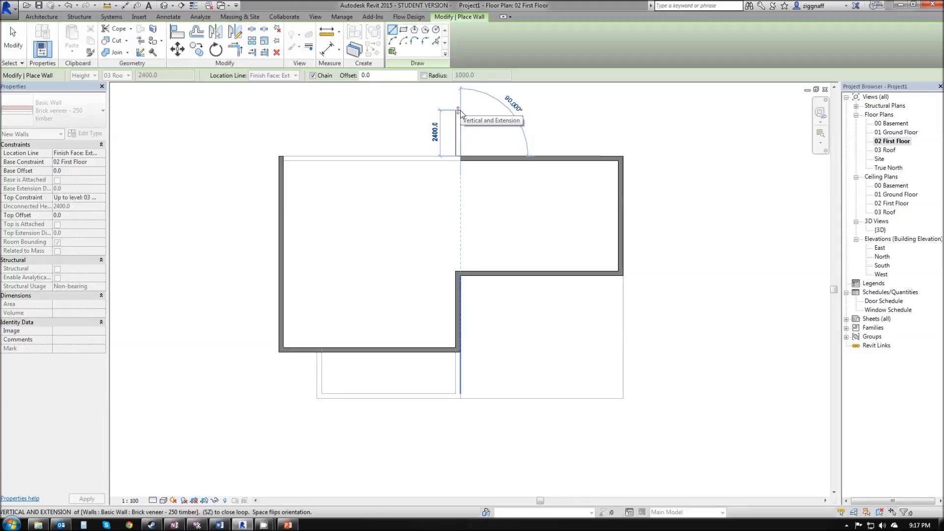
text(4000)
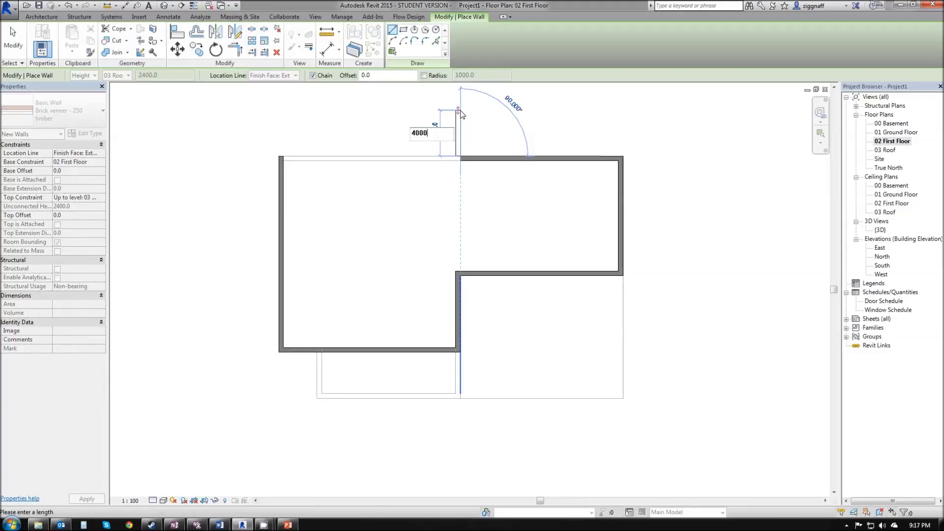
key(Return)
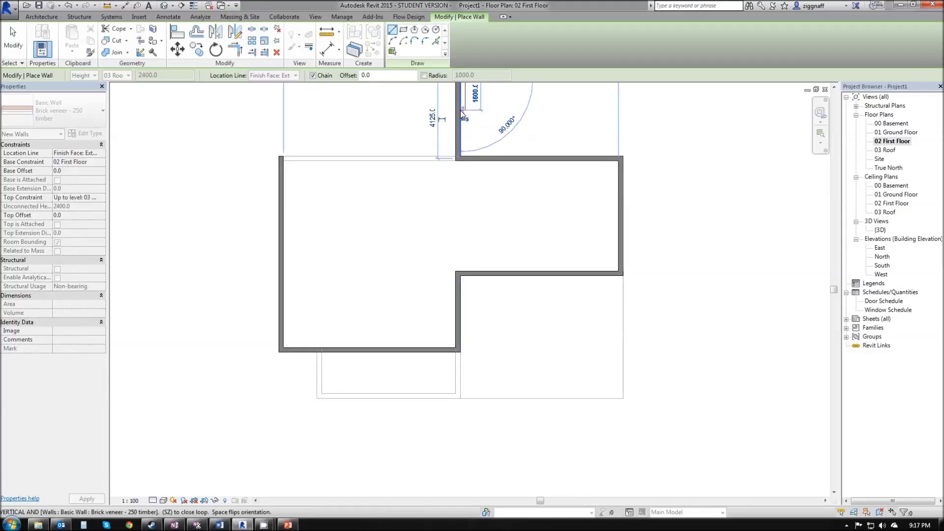
Step: Draw the 9000 mm top wall leftward and close the loop at the left wall
scroll(463, 116, down, 2)
scroll(432, 95, up, 2)
scroll(432, 95, down, 2)
middle_drag(765, 258, 819, 302)
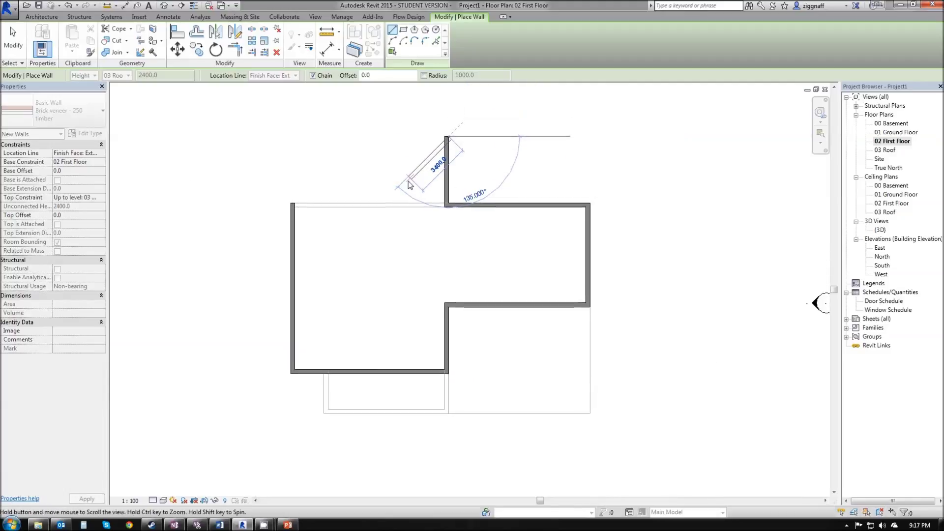
middle_drag(409, 185, 407, 238)
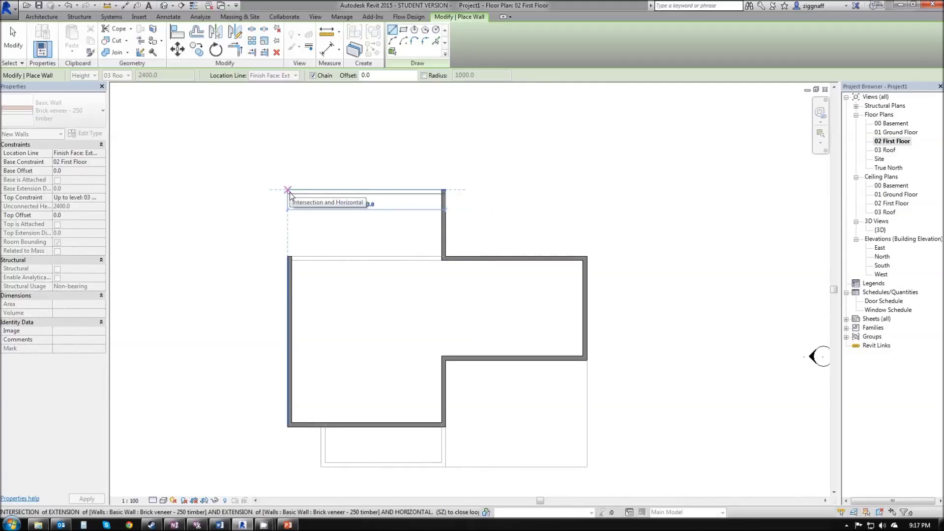
click(288, 191)
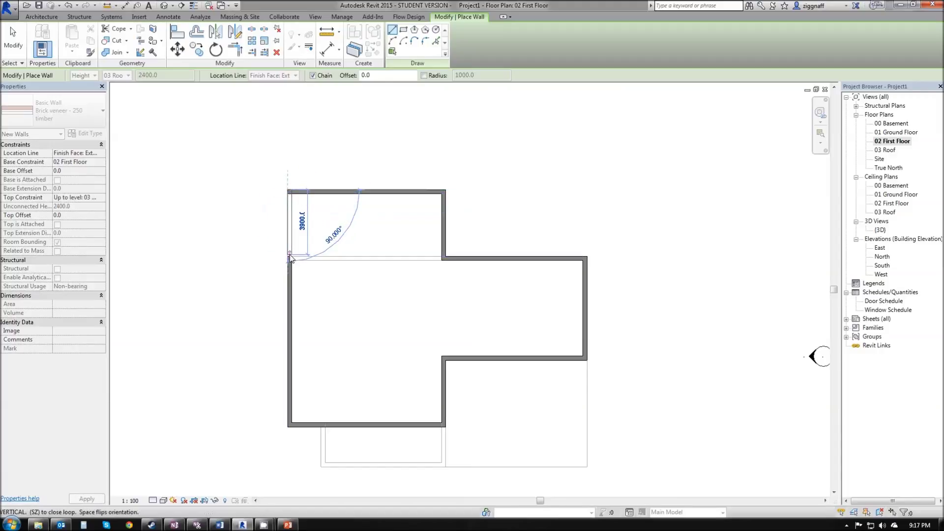
click(289, 258)
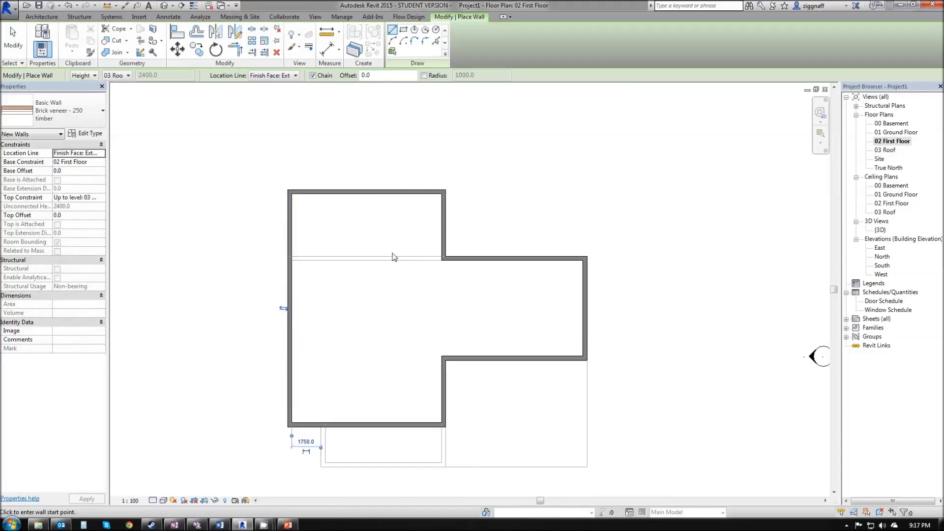
key(Escape)
key(Escape)
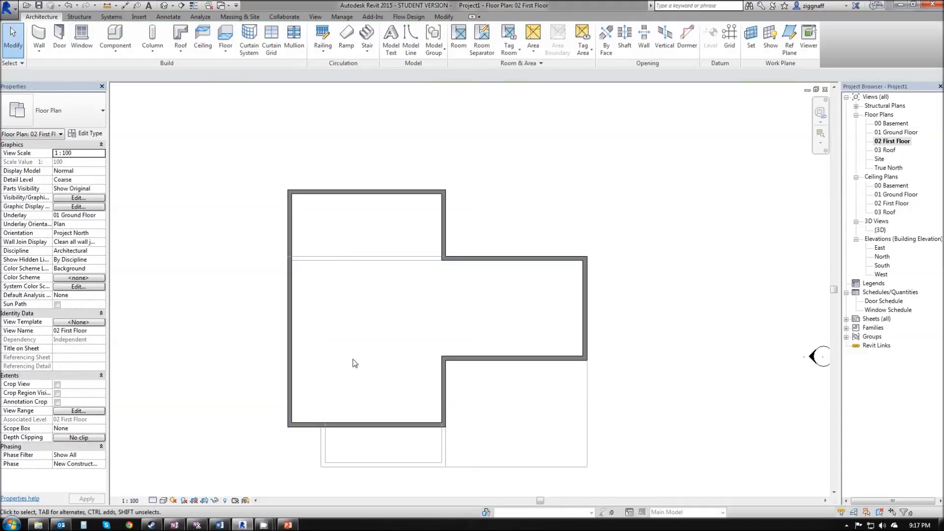
Step: Drag the first-floor left wall slightly inward to the right and reselect it
scroll(389, 332, down, 1)
scroll(348, 368, up, 1)
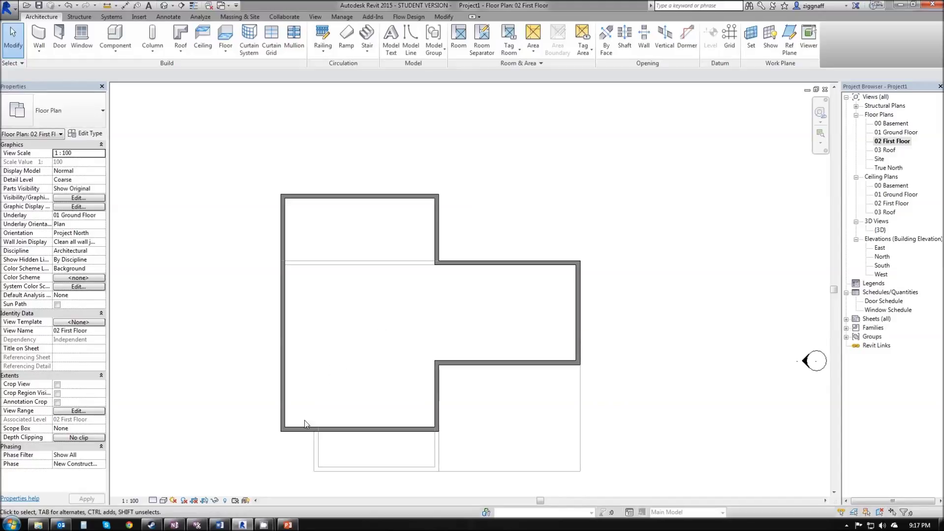
click(281, 400)
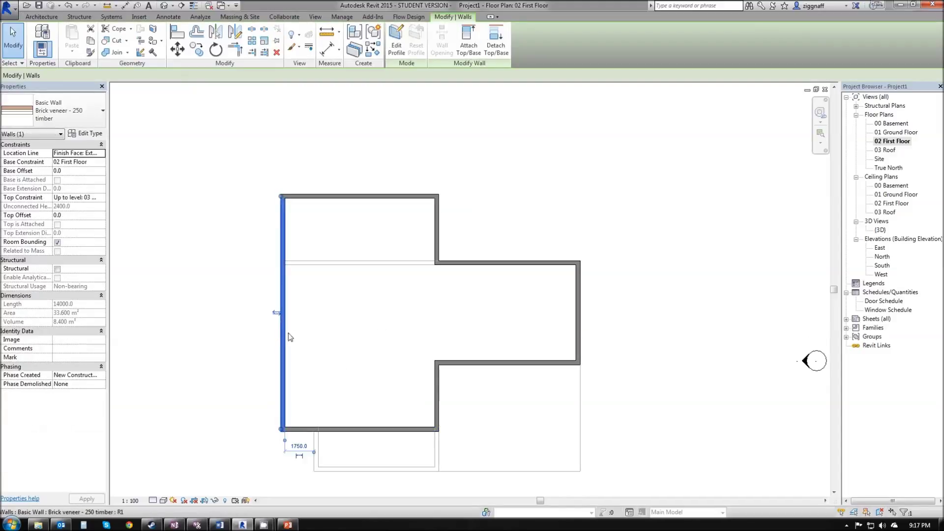
drag(290, 338, 307, 333)
click(305, 358)
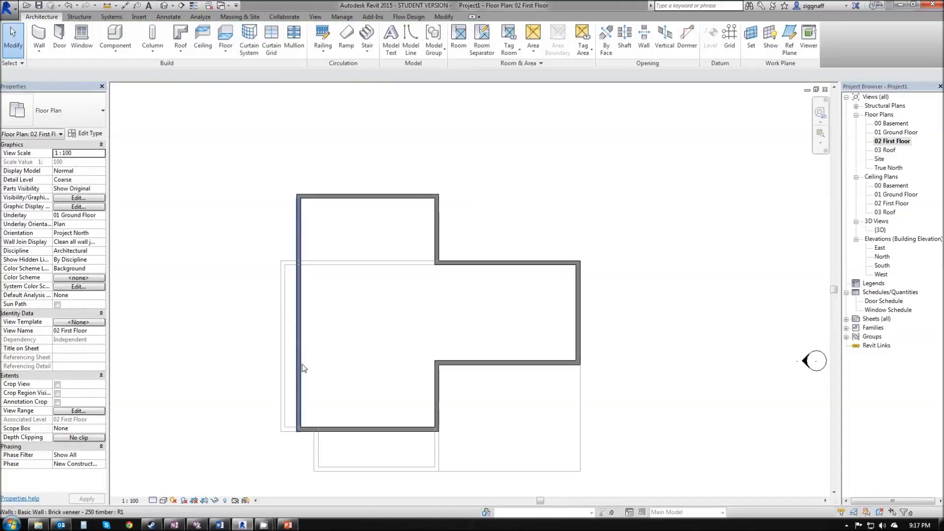
click(283, 365)
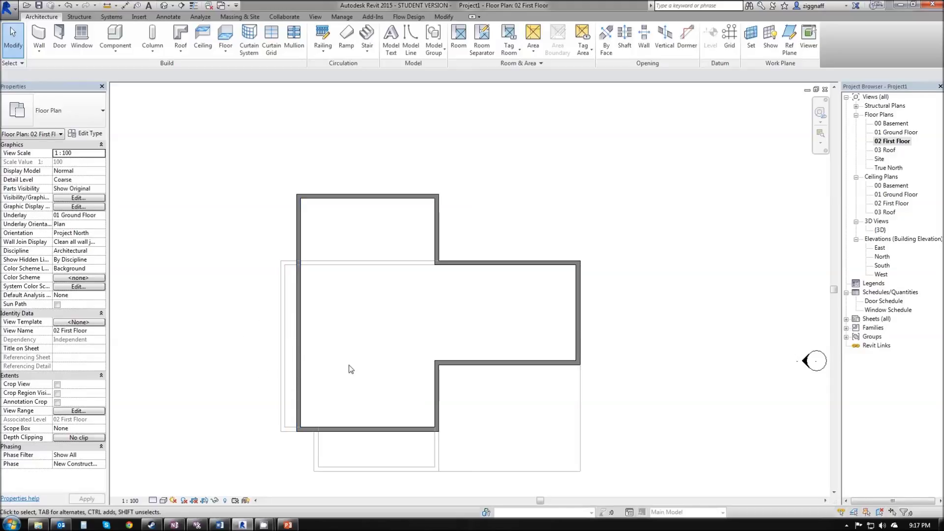
click(302, 349)
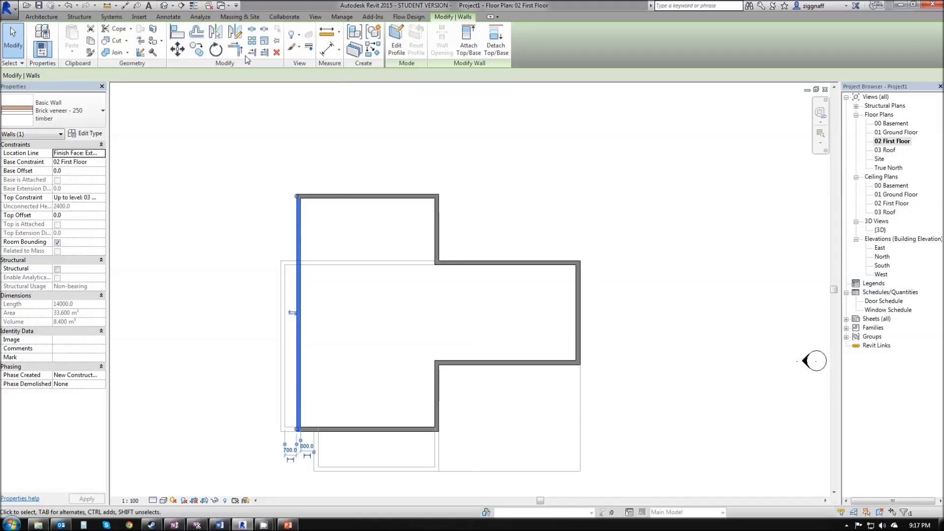
click(177, 32)
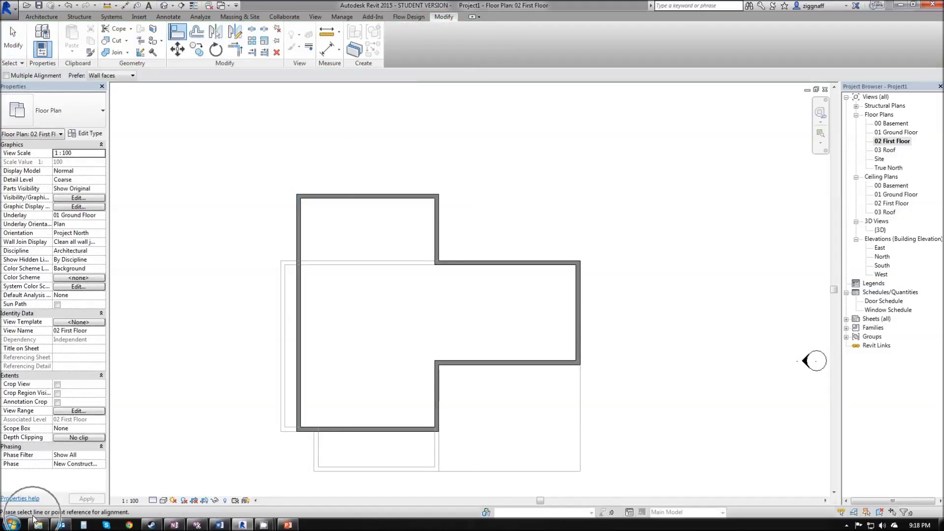
Step: Align the first-floor left wall face to the ground-floor wall edge below, then exit Align
key(ctrl)
scroll(268, 396, up, 2)
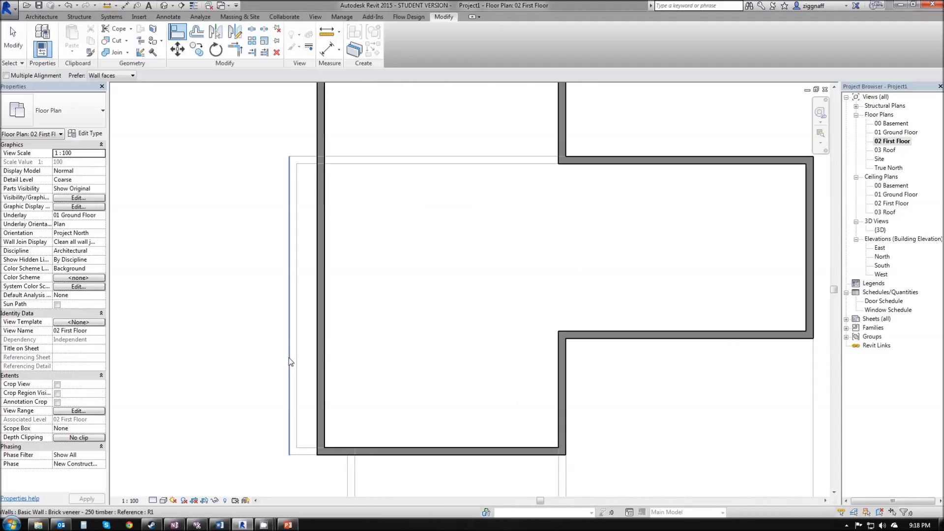
click(288, 358)
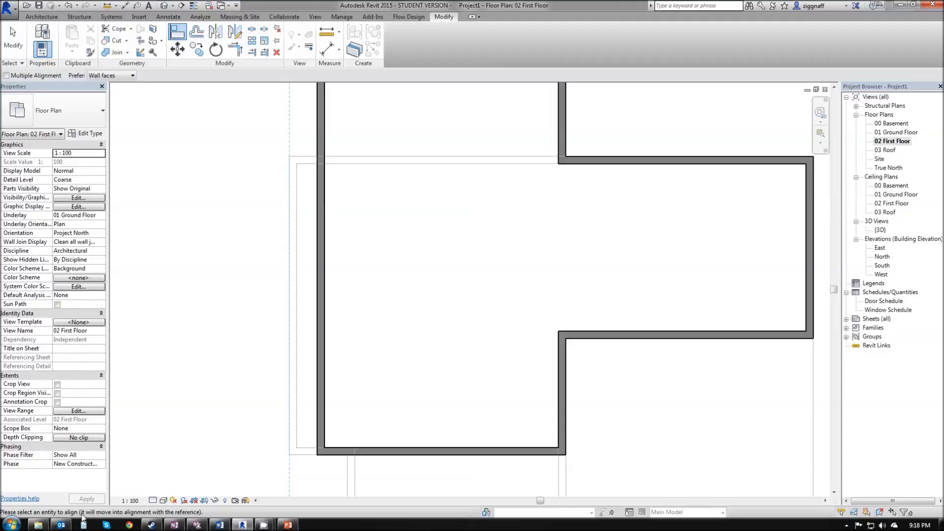
click(317, 306)
scroll(316, 310, down, 2)
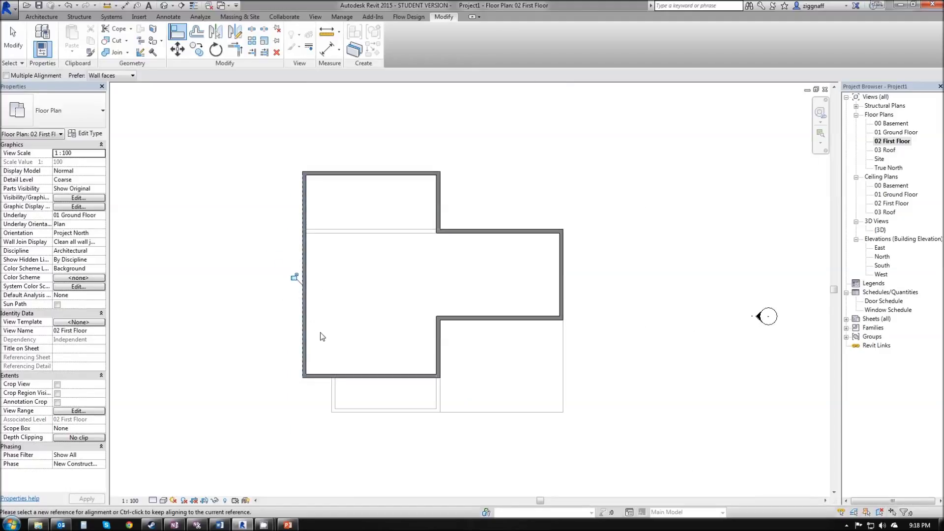
key(Escape)
key(Escape)
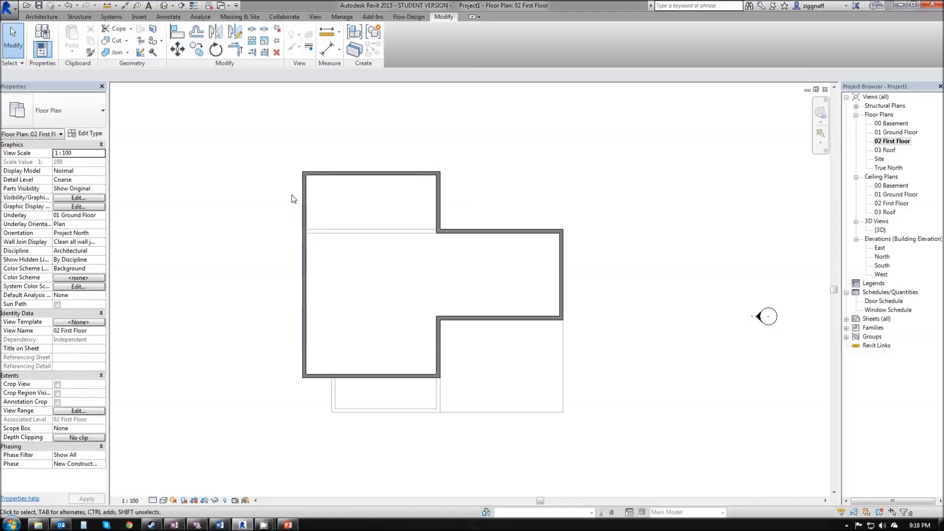
click(362, 292)
Step: Sketch a floor boundary by picking all seven exterior first-floor walls
click(42, 16)
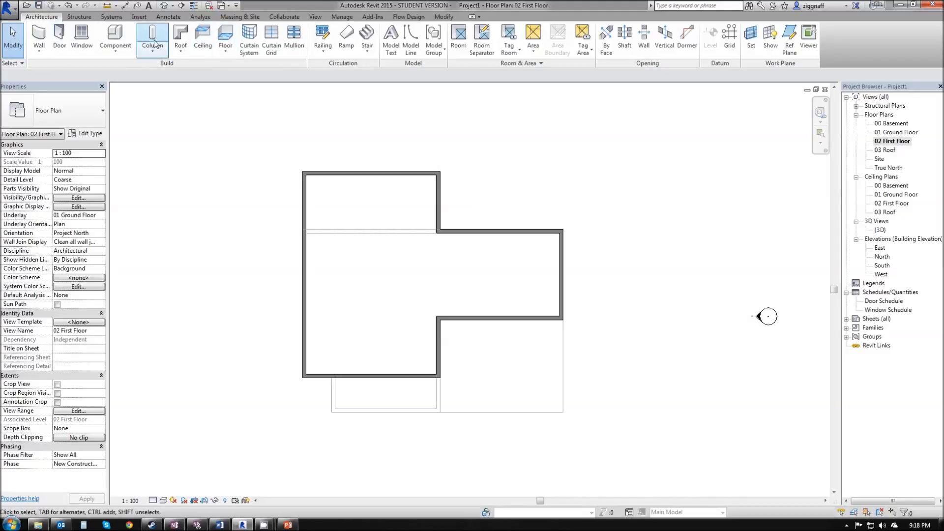
click(222, 39)
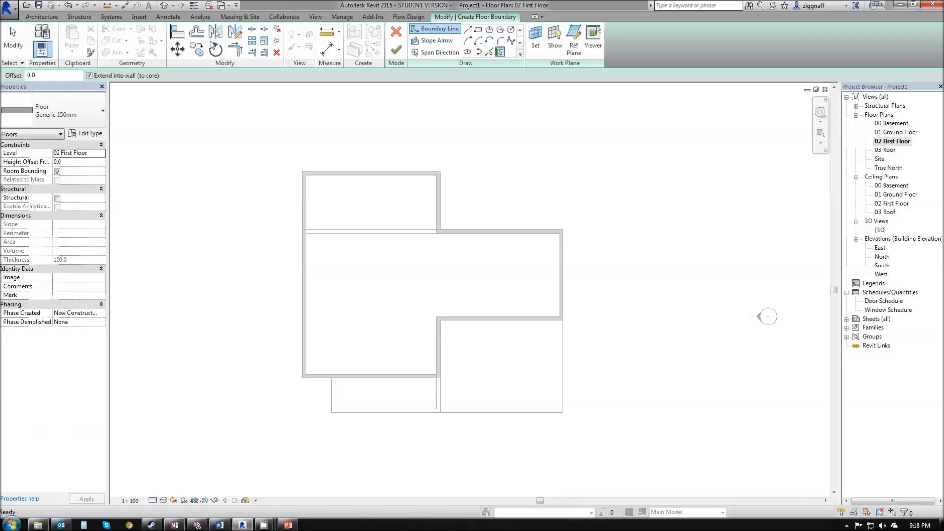
click(305, 174)
click(305, 199)
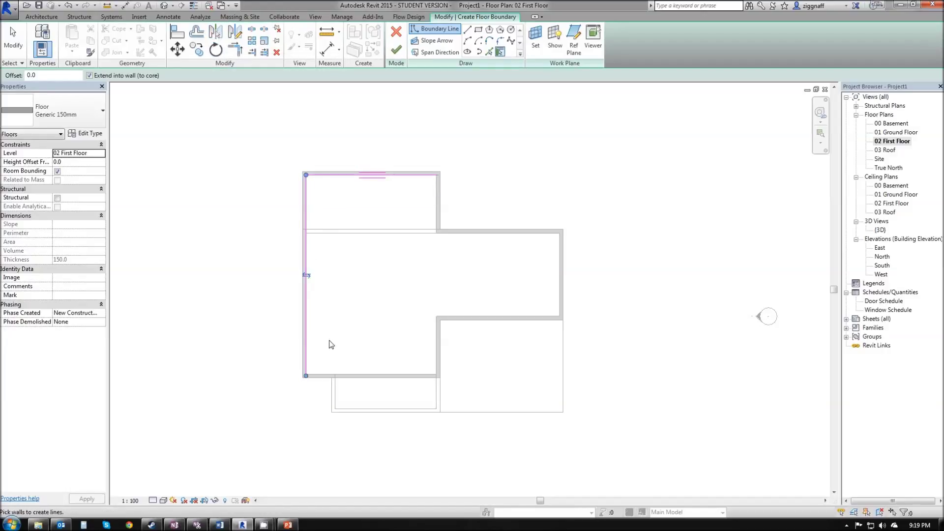
click(356, 376)
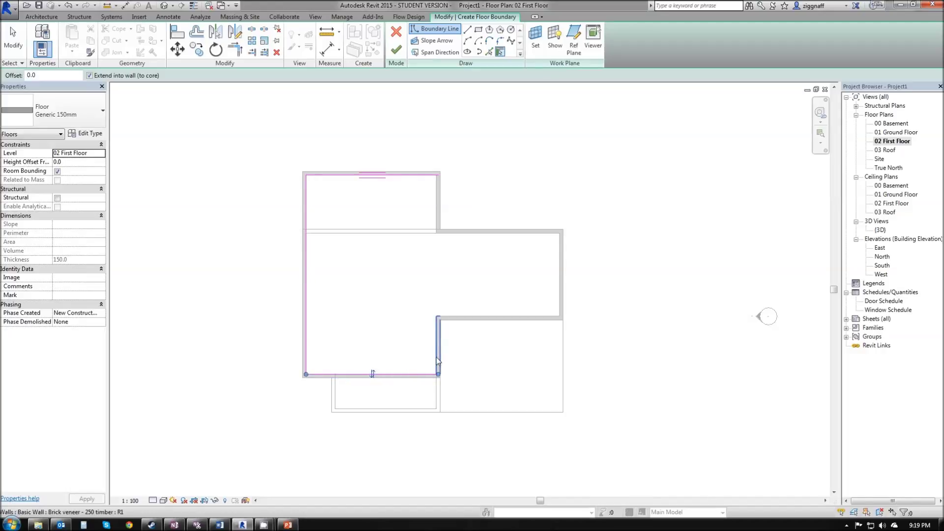
click(436, 357)
click(558, 298)
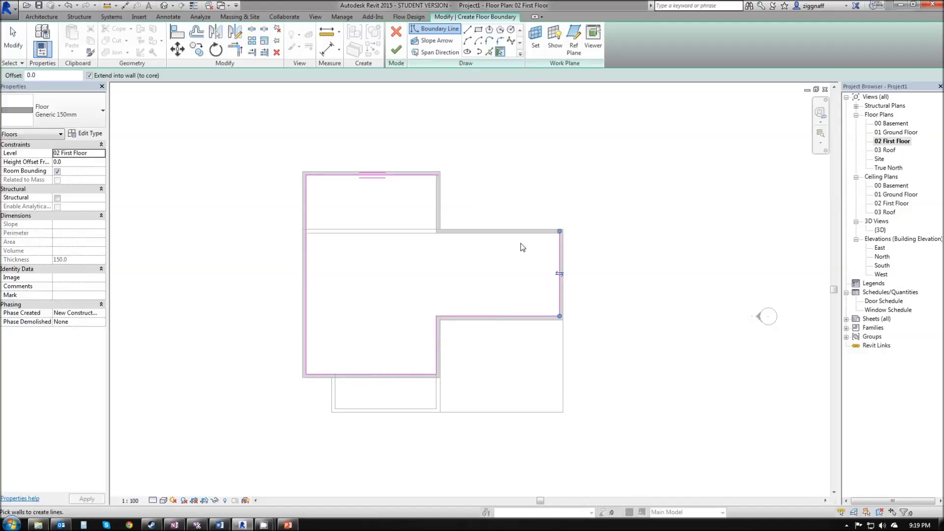
click(553, 234)
click(436, 203)
Step: Finish the floor, attach the walls below to its underside, and accept the warnings
click(395, 53)
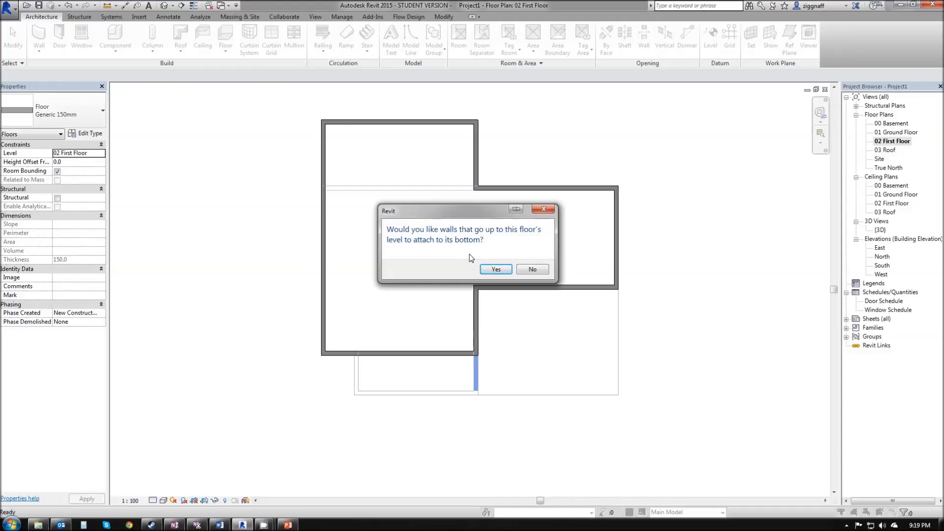
click(496, 270)
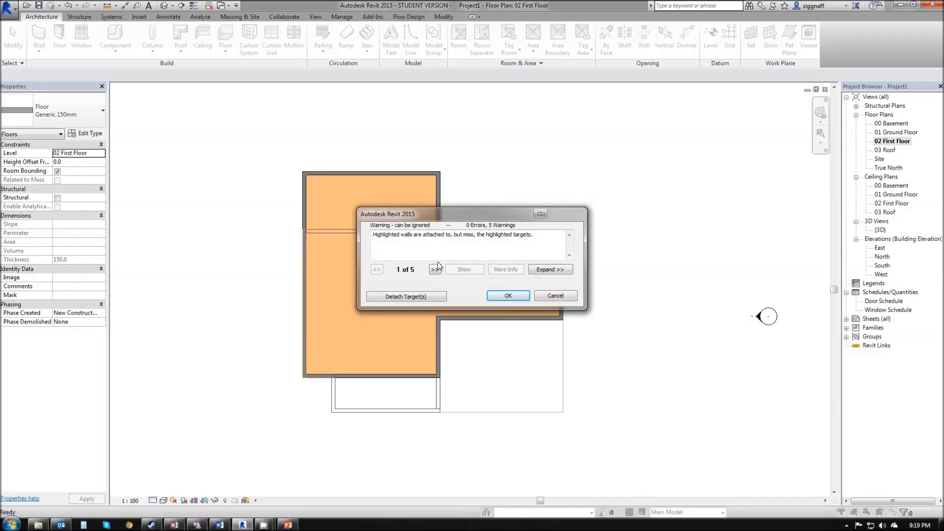
click(509, 297)
Step: Orbit the {3D} view to inspect where the first-floor slab meets the walls
double_click(880, 230)
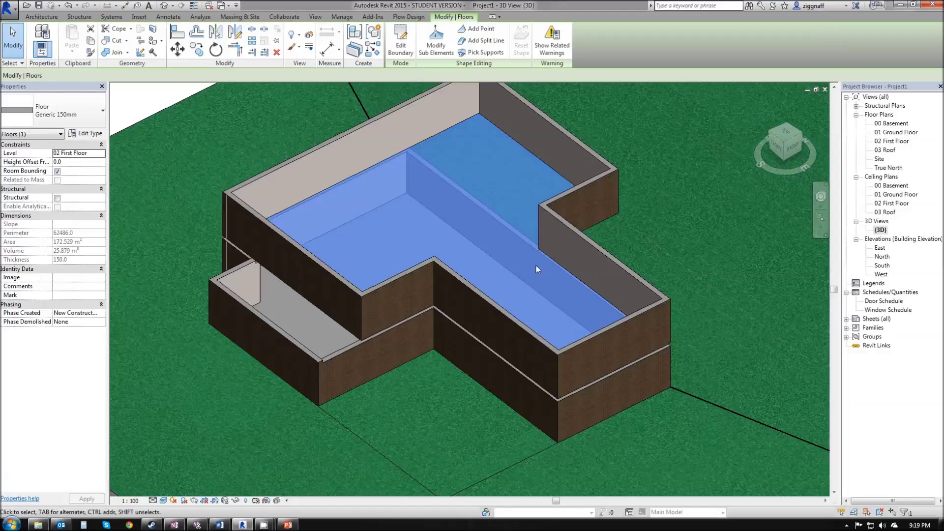
shift+middle_drag(543, 356, 357, 226)
scroll(398, 315, up, 5)
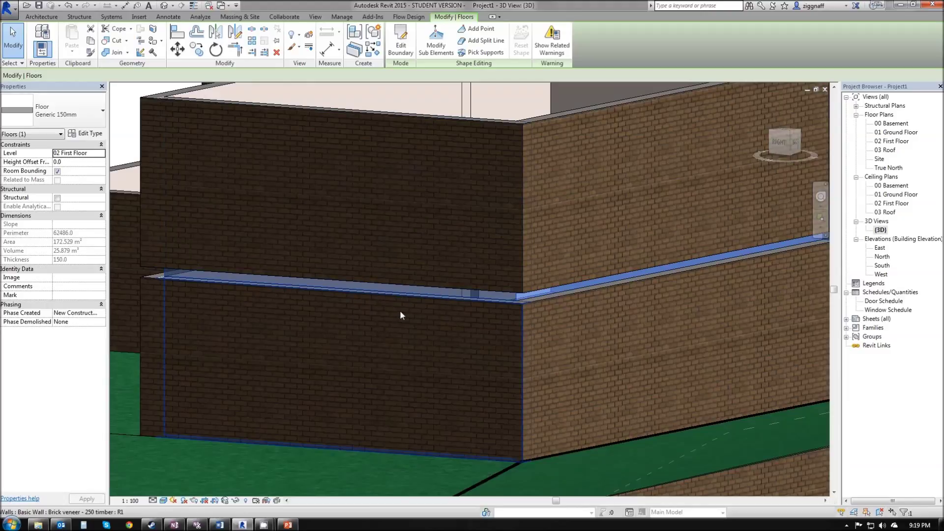
click(393, 293)
click(419, 272)
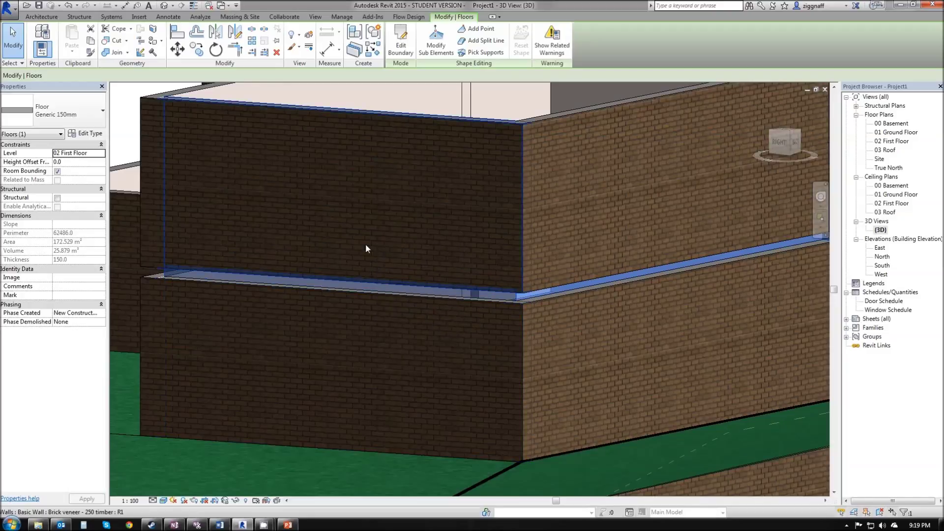
scroll(348, 251, down, 2)
shift+middle_drag(345, 254, 551, 265)
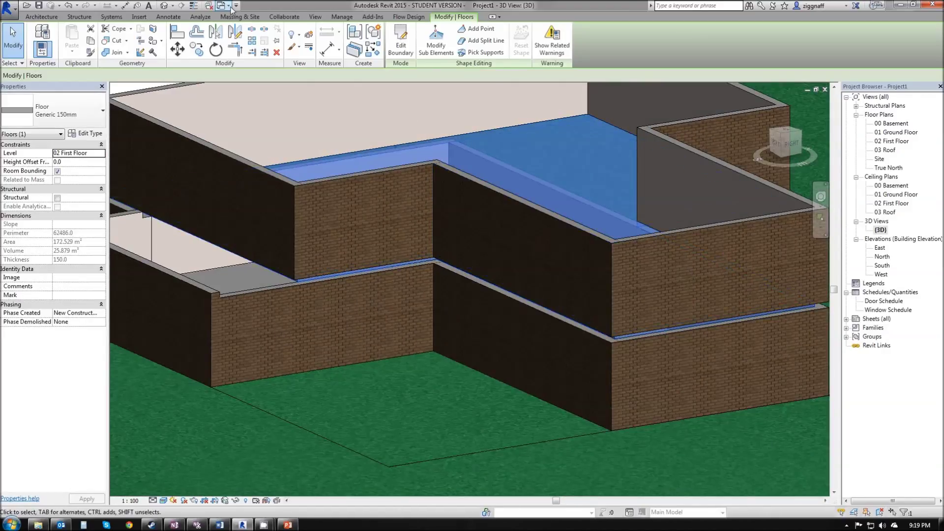
Step: Undo the first-floor slab and return to the 01 Ground Floor plan
key(Escape)
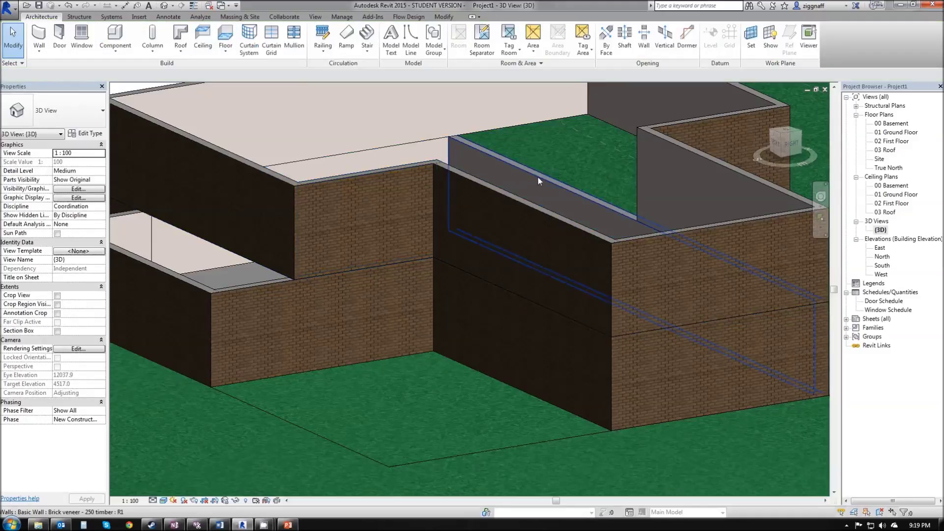
scroll(481, 147, down, 4)
shift+middle_drag(485, 164, 437, 208)
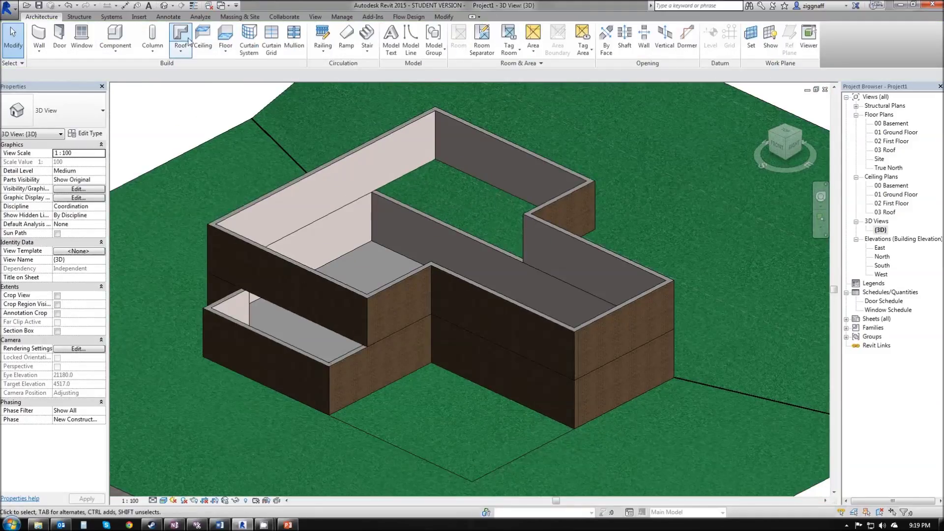
double_click(895, 134)
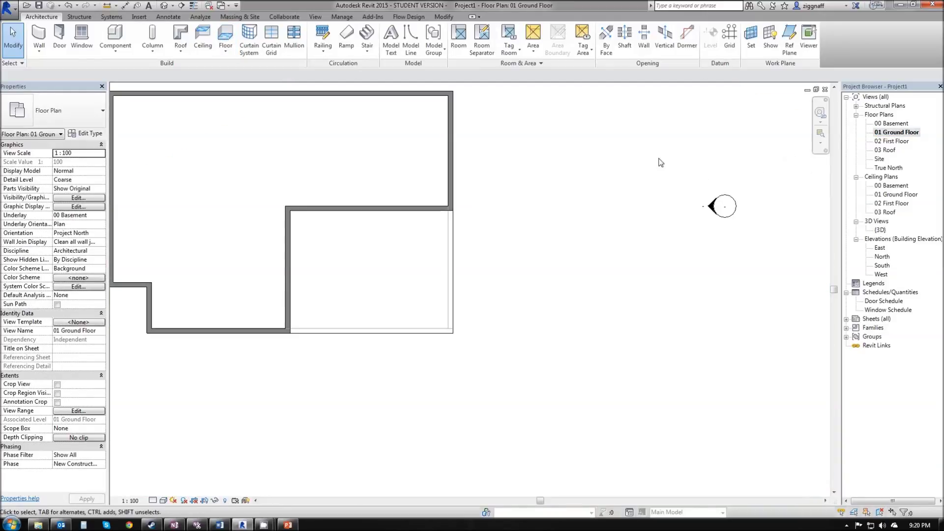
Step: On 02 First Floor, start a floor boundary picking the left, top and right-side walls
click(896, 141)
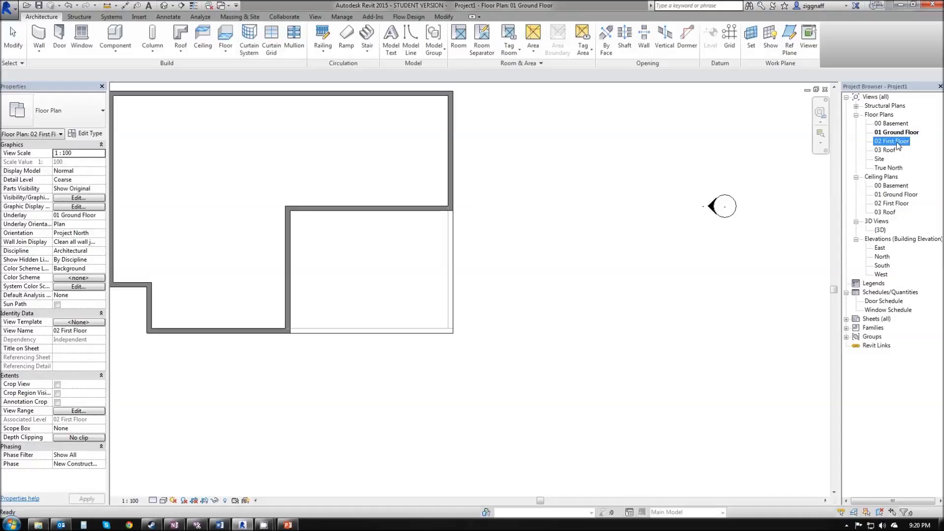
double_click(896, 141)
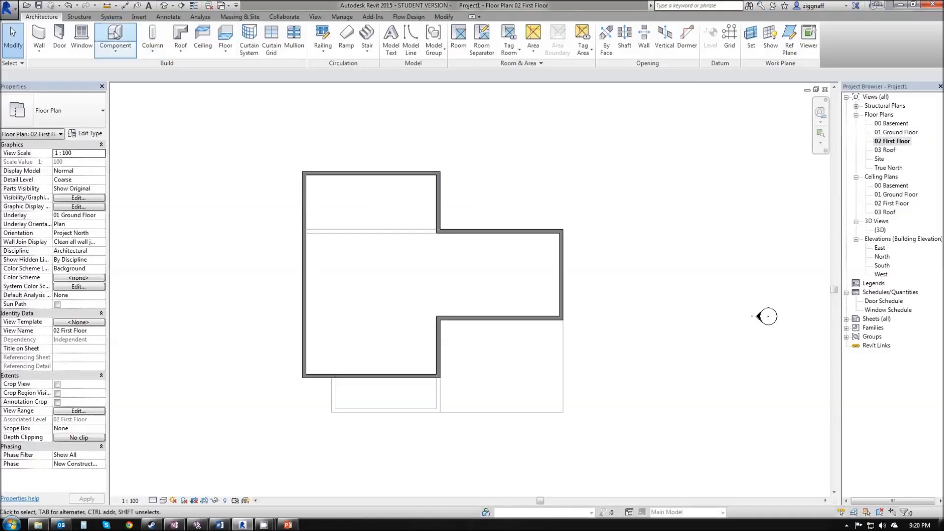
click(225, 36)
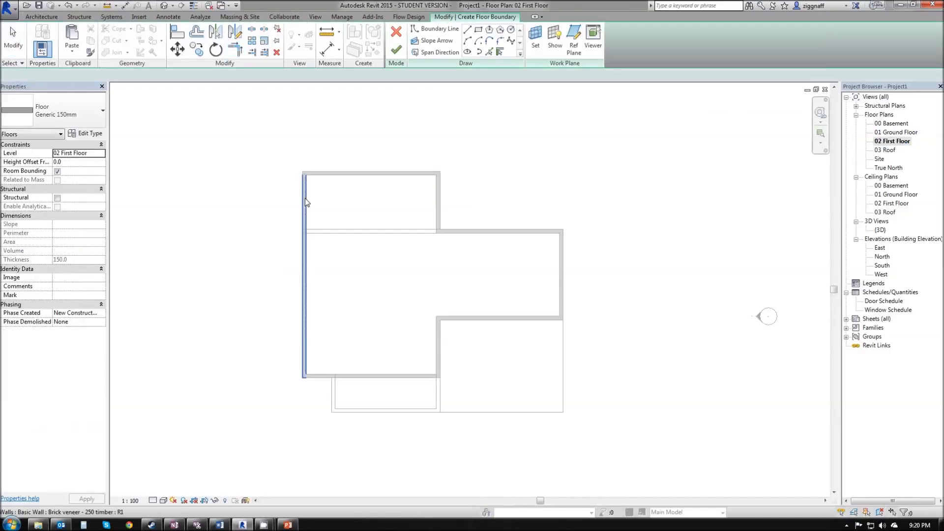
click(305, 200)
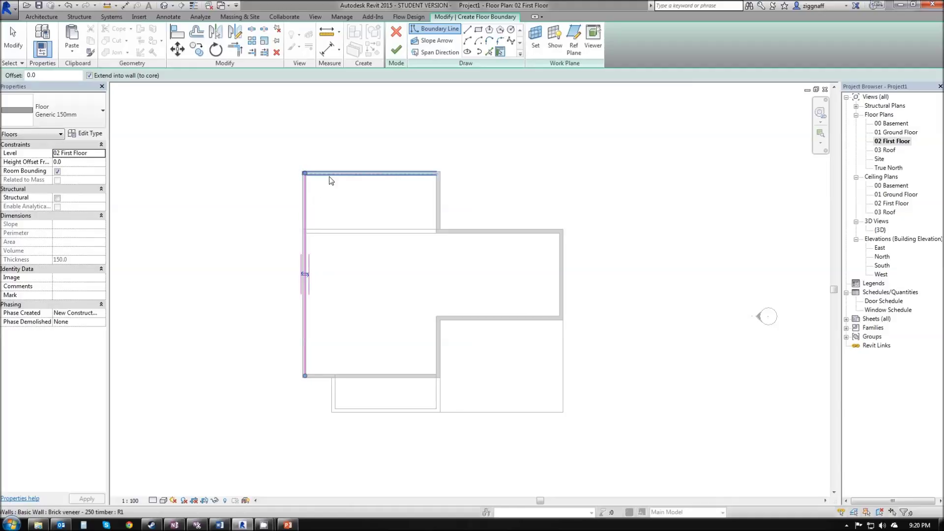
click(331, 180)
click(436, 202)
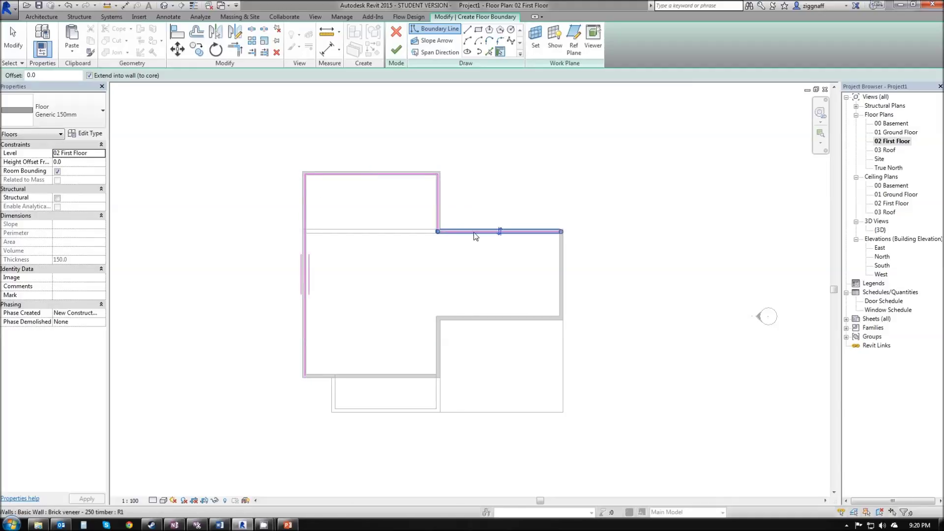
click(475, 234)
click(561, 275)
Step: Pick the lower wing, inner and bottom walls, then finish the floor without attaching walls
click(521, 317)
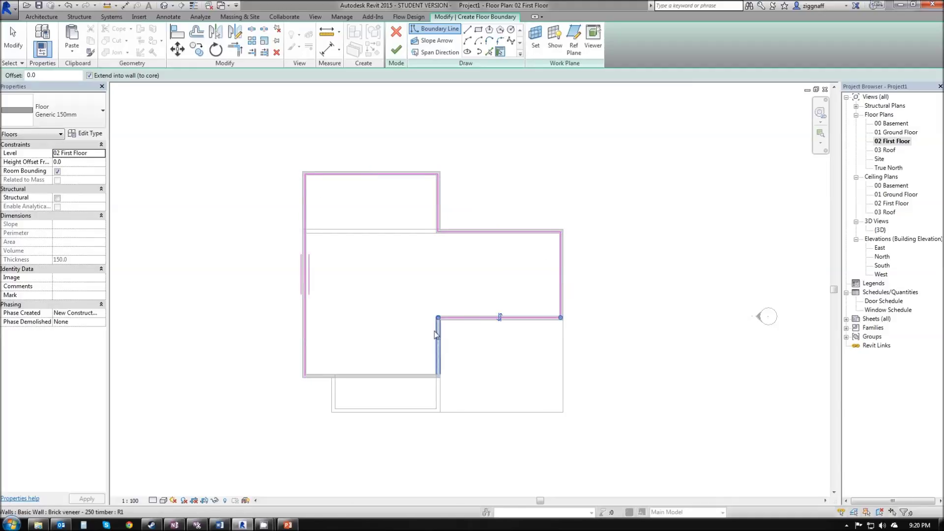
click(436, 338)
click(398, 377)
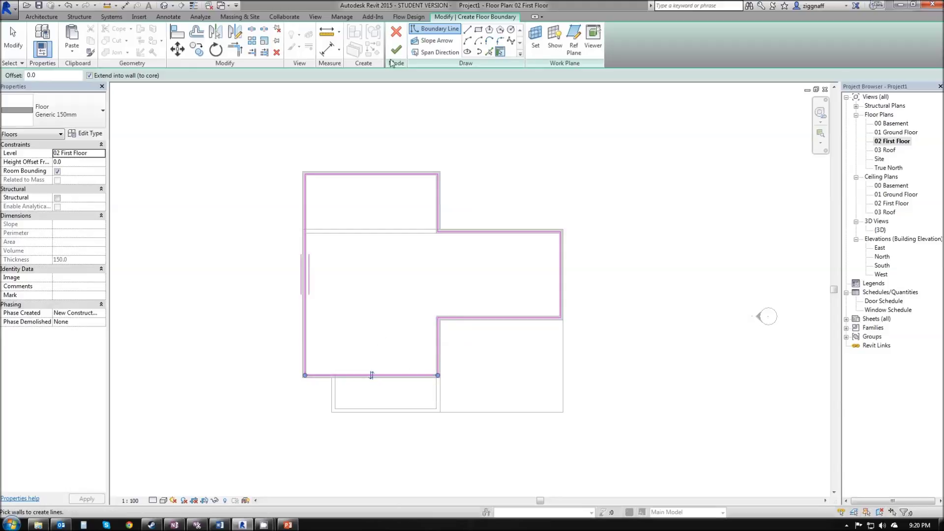
click(396, 49)
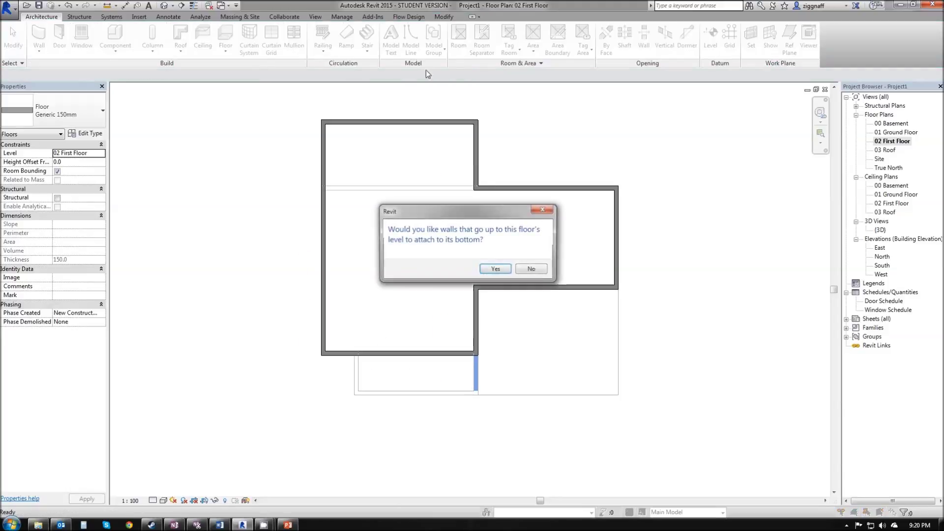
click(532, 269)
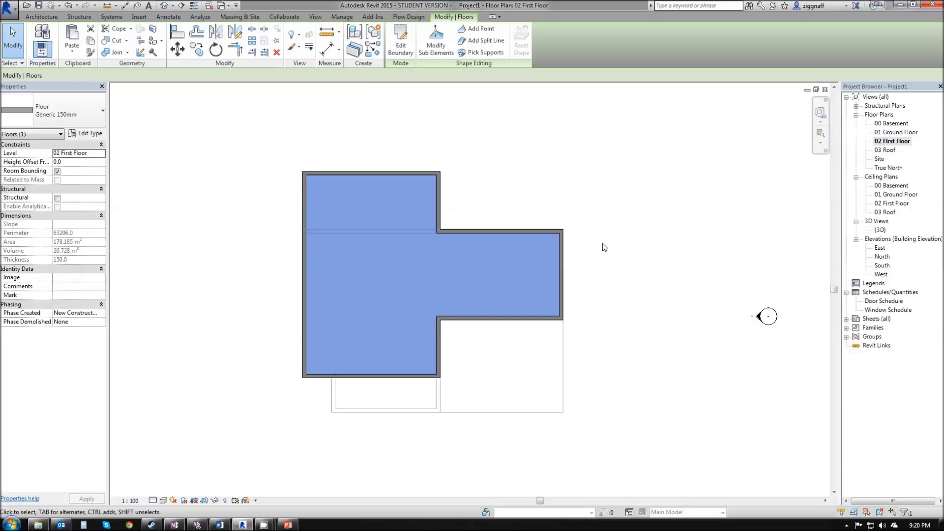
Step: In the 3D view, join the two first-floor slabs with Join Geometry and enable Multiple Join
double_click(880, 230)
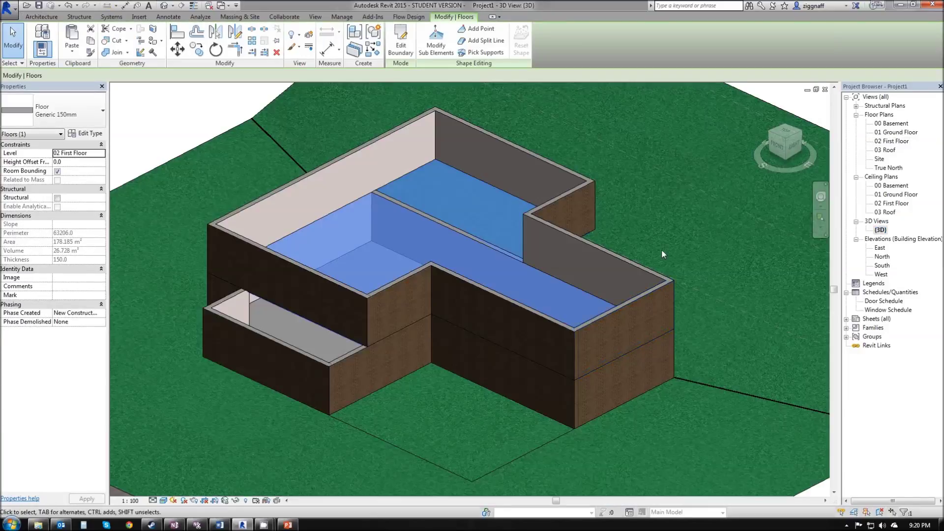
shift+middle_drag(668, 288, 520, 254)
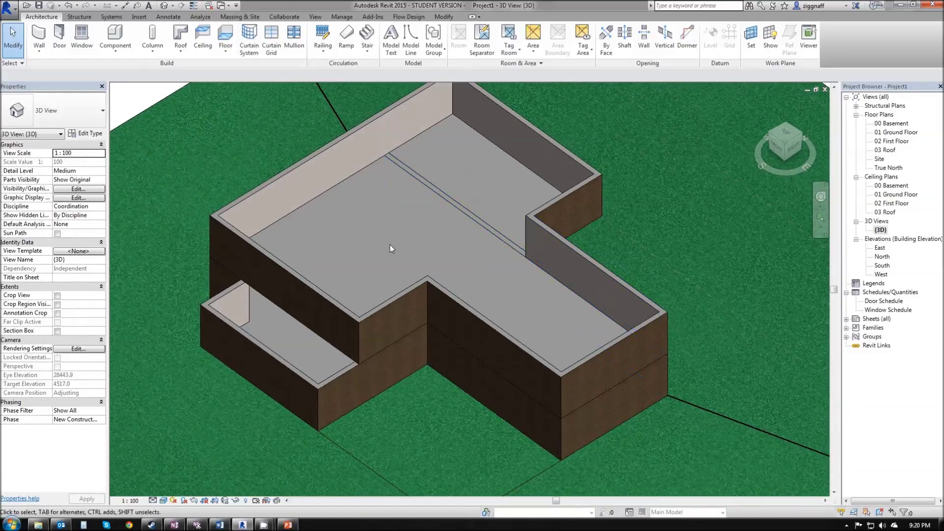
click(465, 209)
click(114, 52)
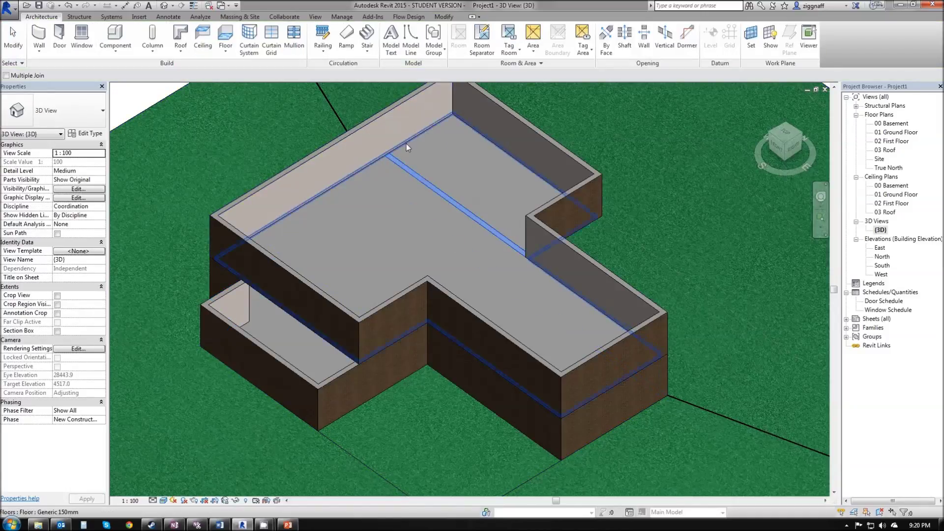
click(406, 144)
click(463, 233)
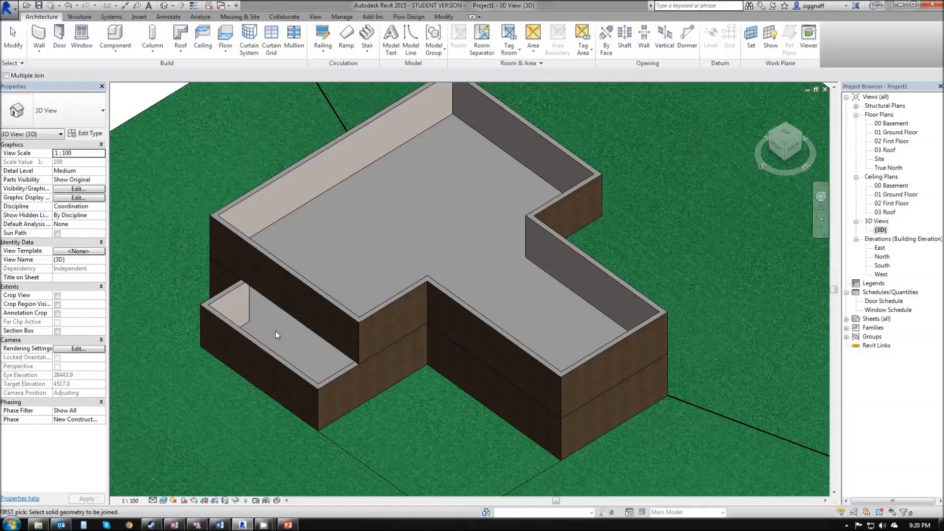
click(6, 76)
Step: Start a new floor sketch on 02 First Floor using the Line boundary tool
double_click(896, 142)
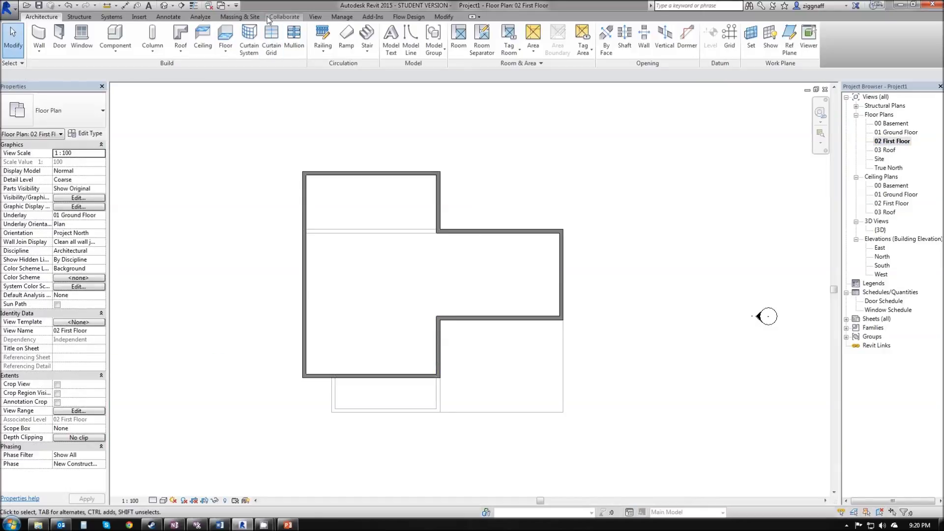
click(225, 36)
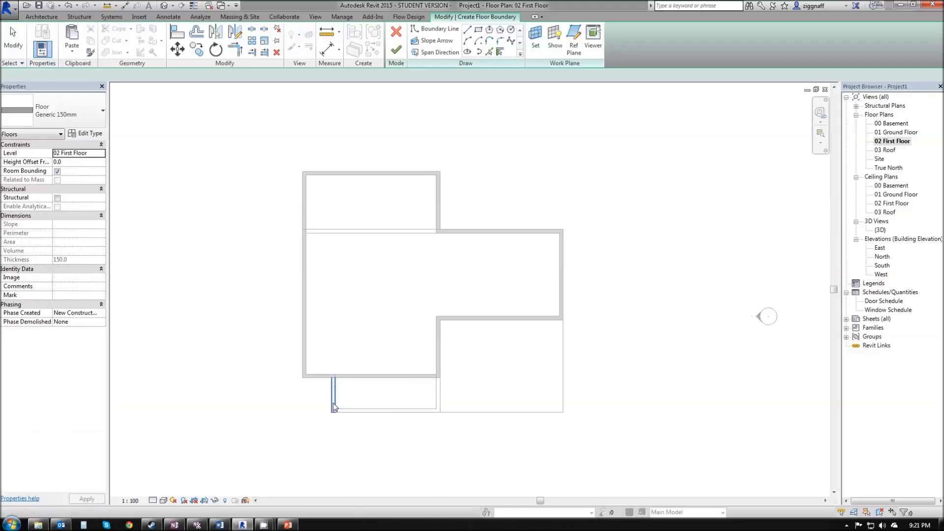
scroll(334, 407, up, 2)
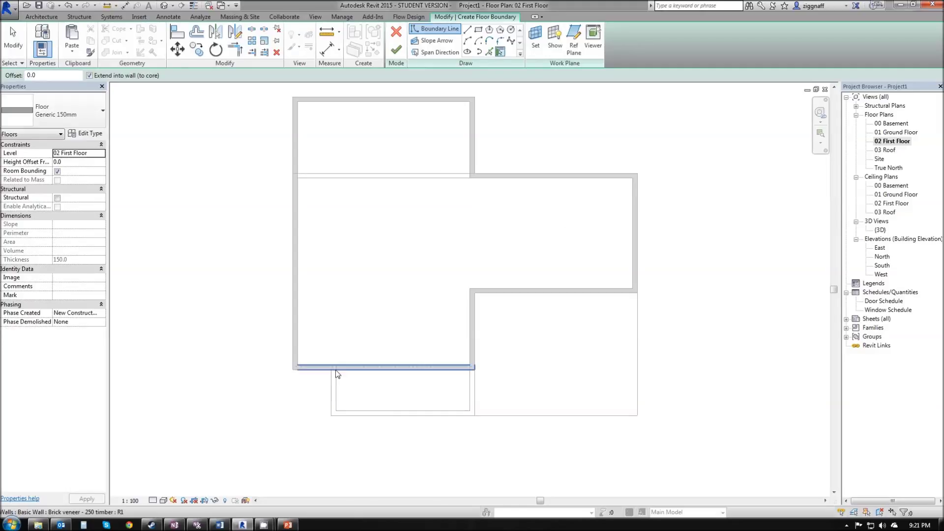
click(469, 30)
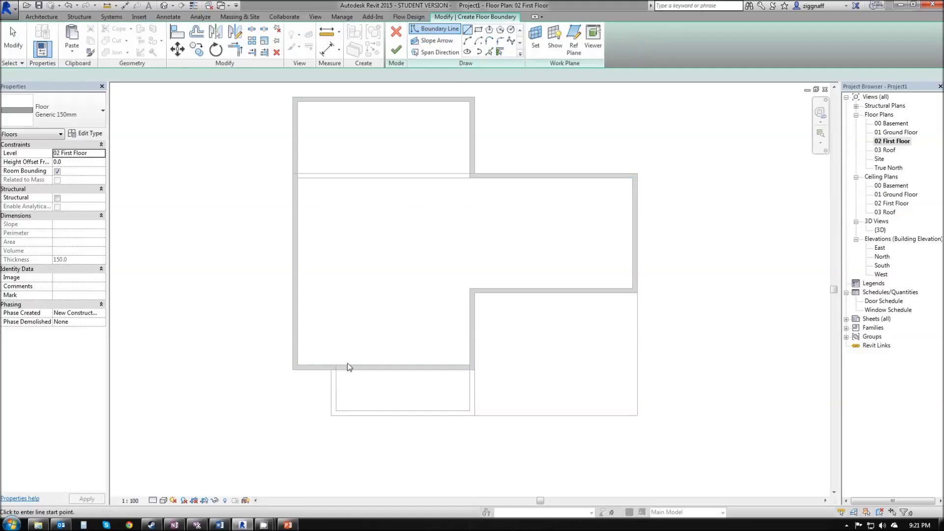
scroll(315, 383, up, 2)
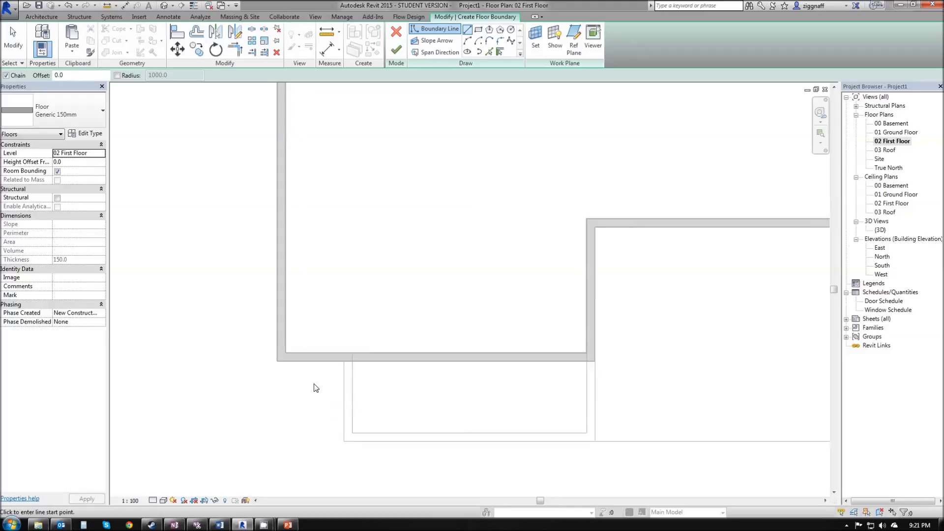
Step: Draw the rectangular front deck boundary and finish the 22.783 m² slab, dismissing the attach-walls prompt
click(269, 359)
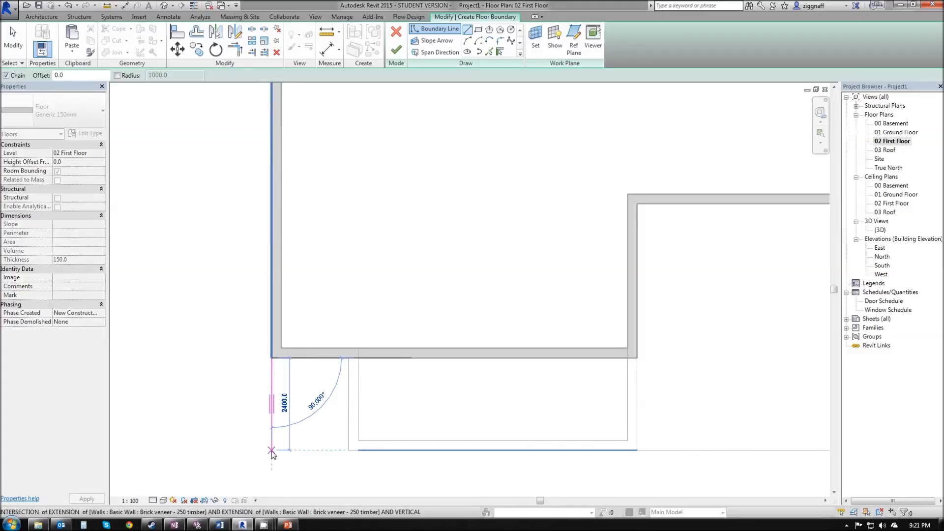
click(271, 451)
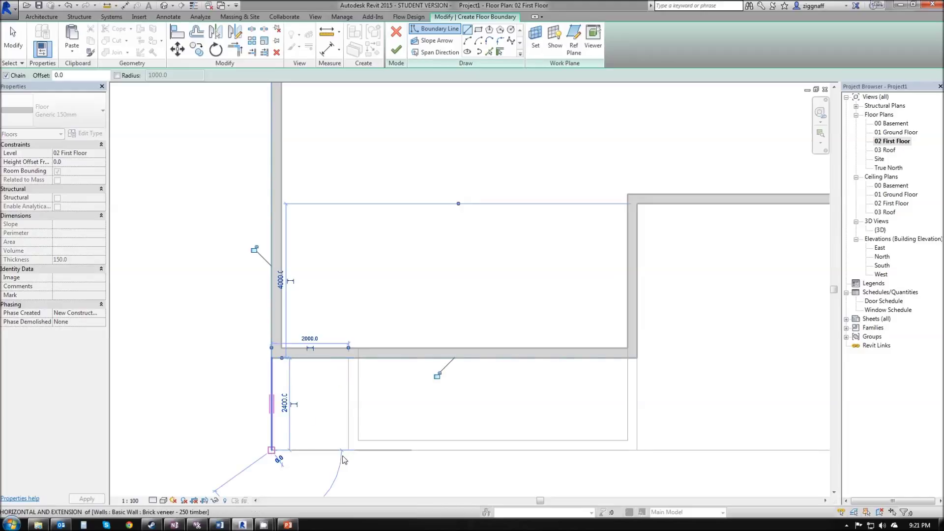
click(637, 449)
click(636, 358)
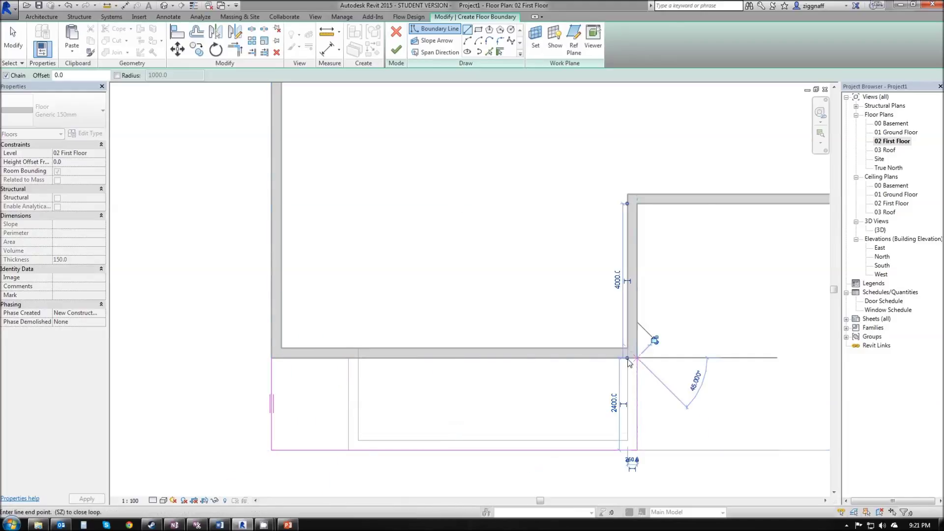
click(271, 359)
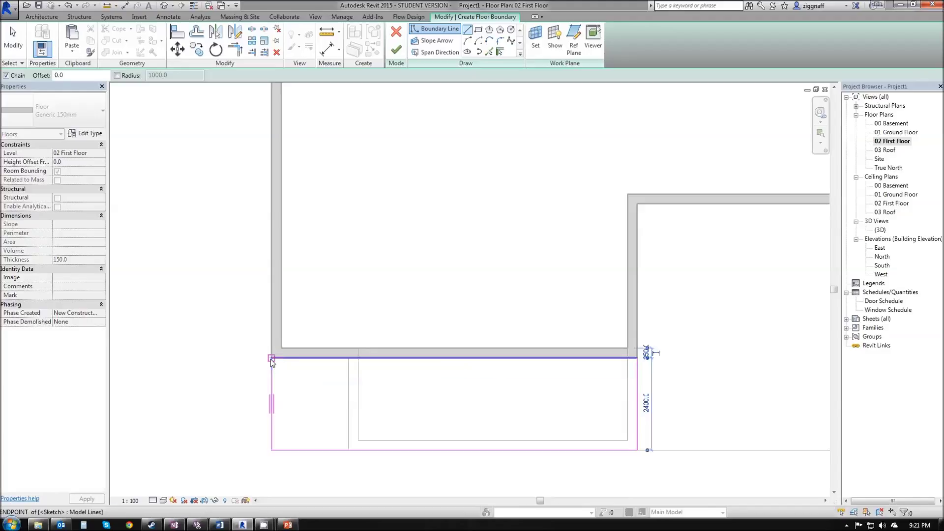
click(397, 49)
scroll(481, 182, down, 3)
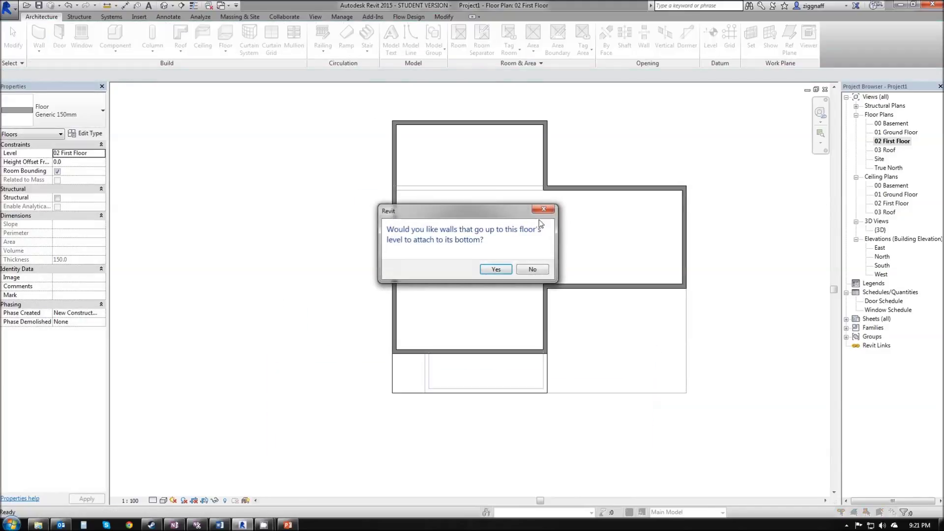
click(532, 270)
scroll(540, 272, up, 3)
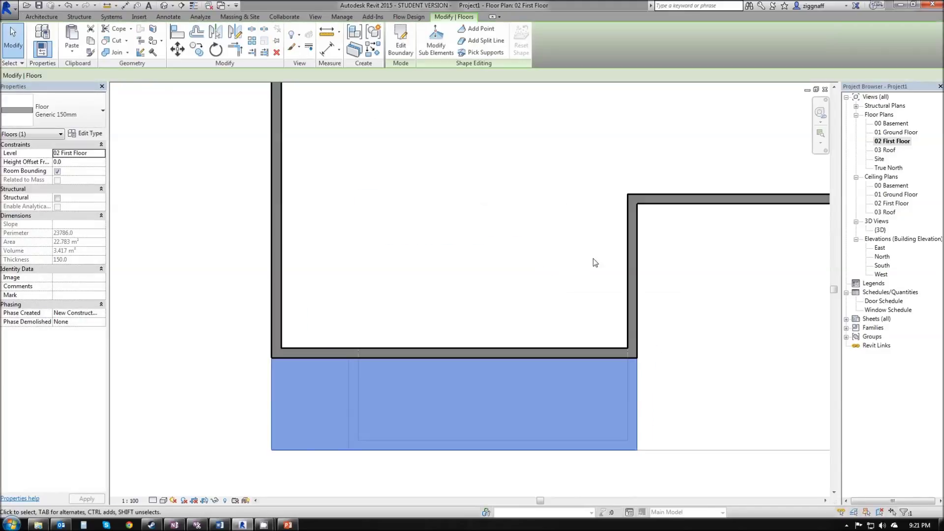
Step: Switch to the {3D} view and select the front deck slab to inspect it
double_click(875, 230)
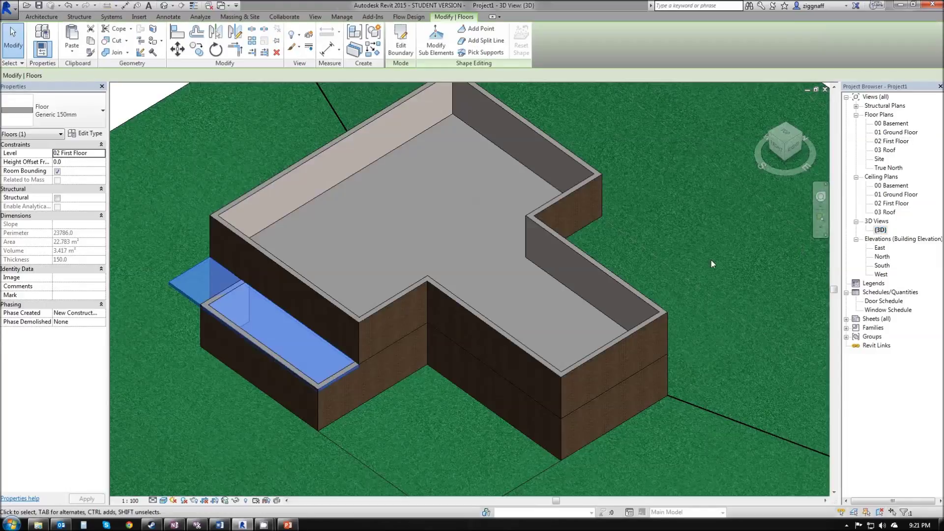
key(Escape)
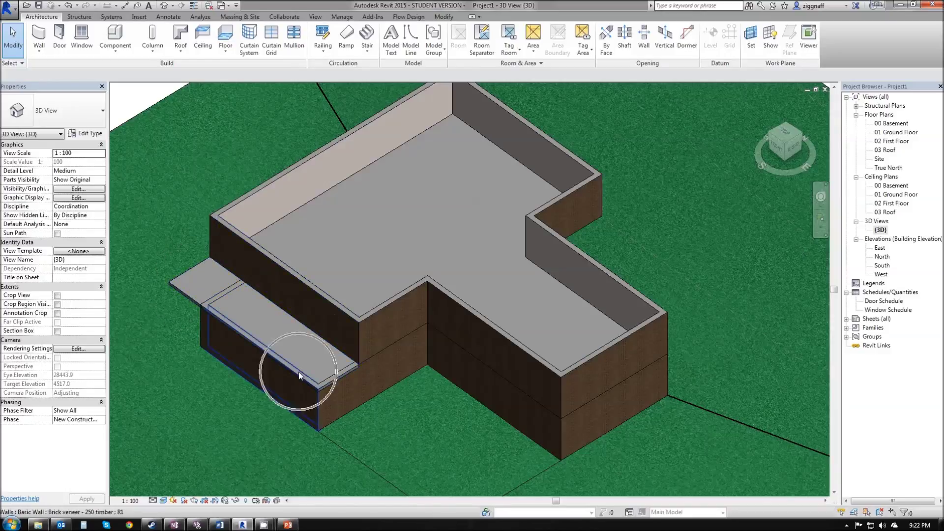
click(188, 297)
key(Escape)
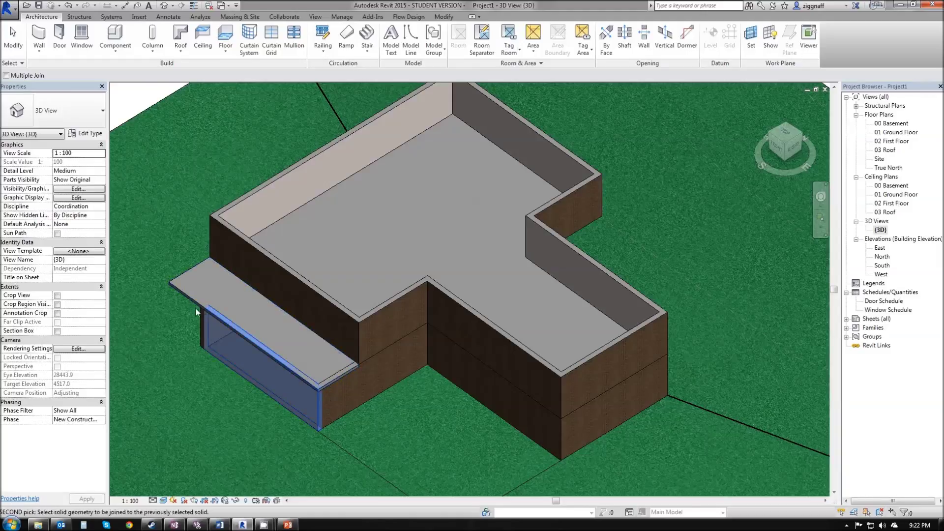
Step: Join the front deck slab to the two brick walls beneath it
click(340, 376)
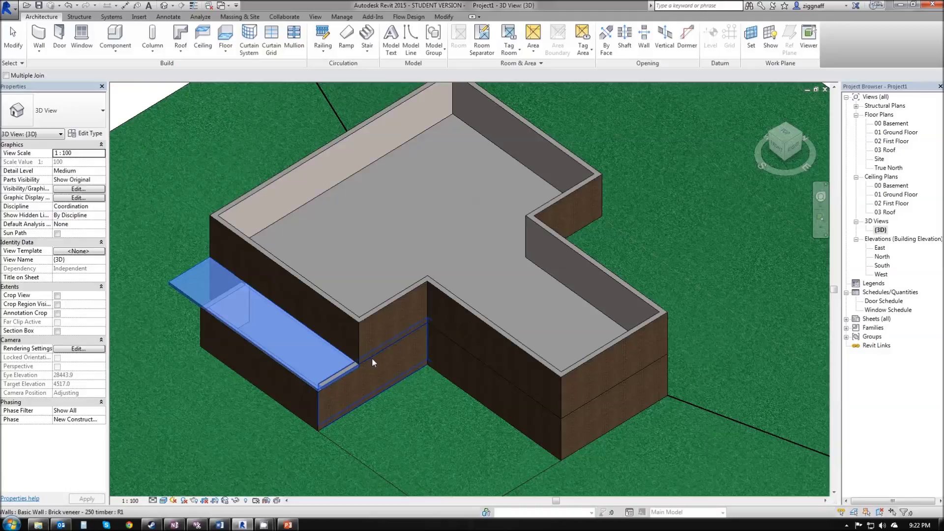
click(372, 358)
click(329, 388)
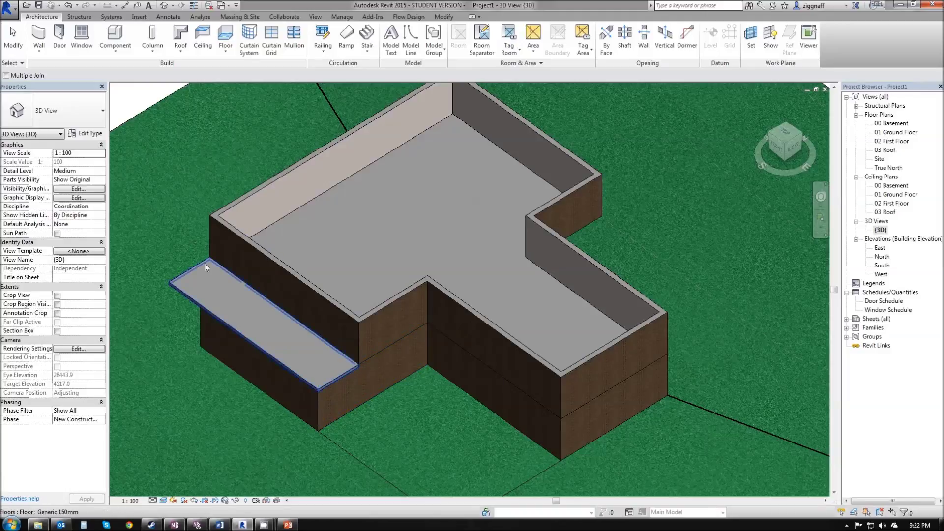
click(321, 356)
key(Escape)
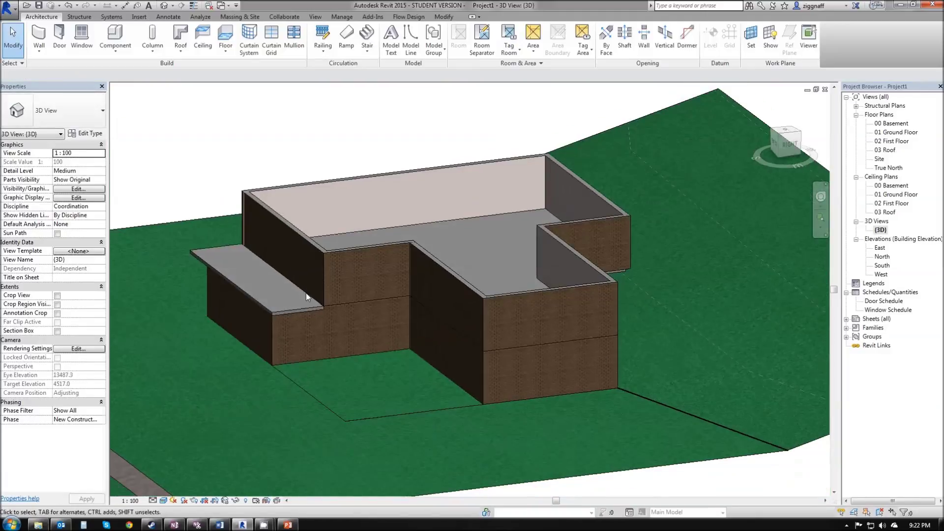
Step: Check the lower brick wall under the deck and orbit to view the building's front corner
scroll(310, 311, up, 5)
click(352, 276)
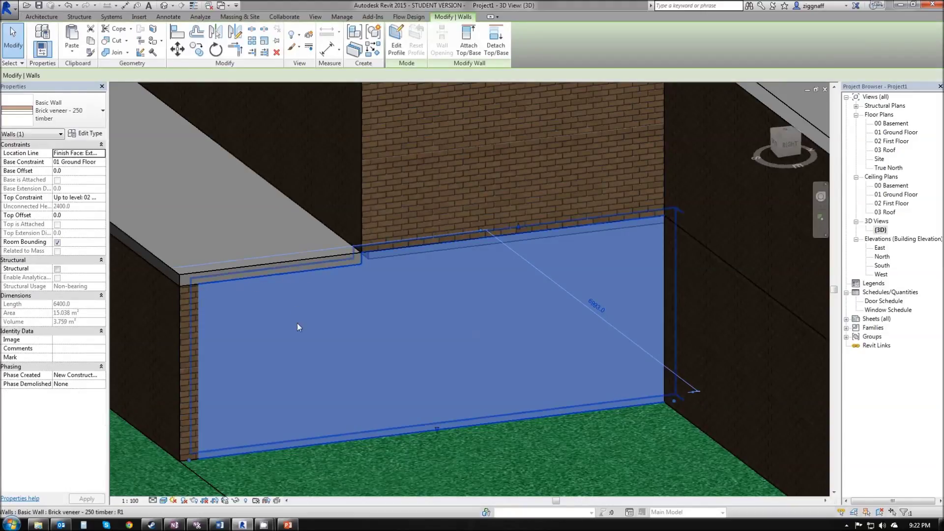
scroll(275, 318, down, 2)
shift+middle_drag(246, 333, 458, 322)
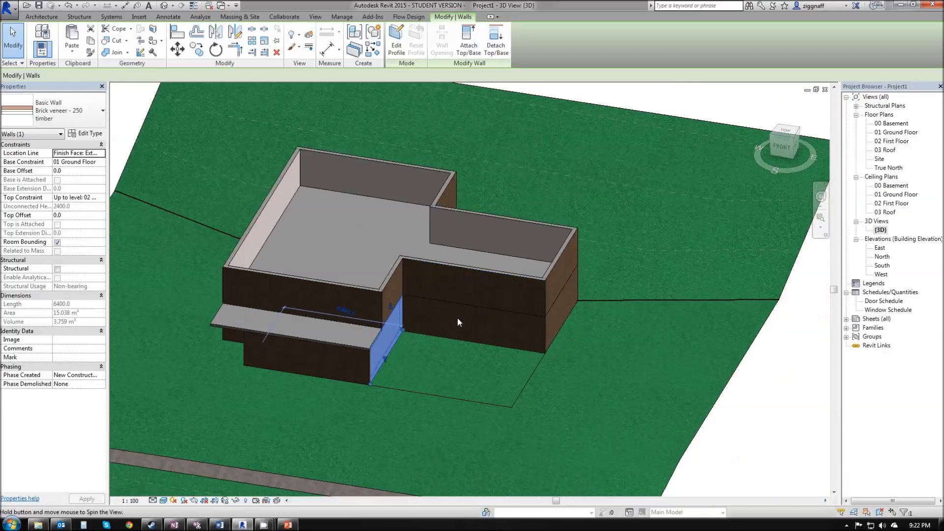